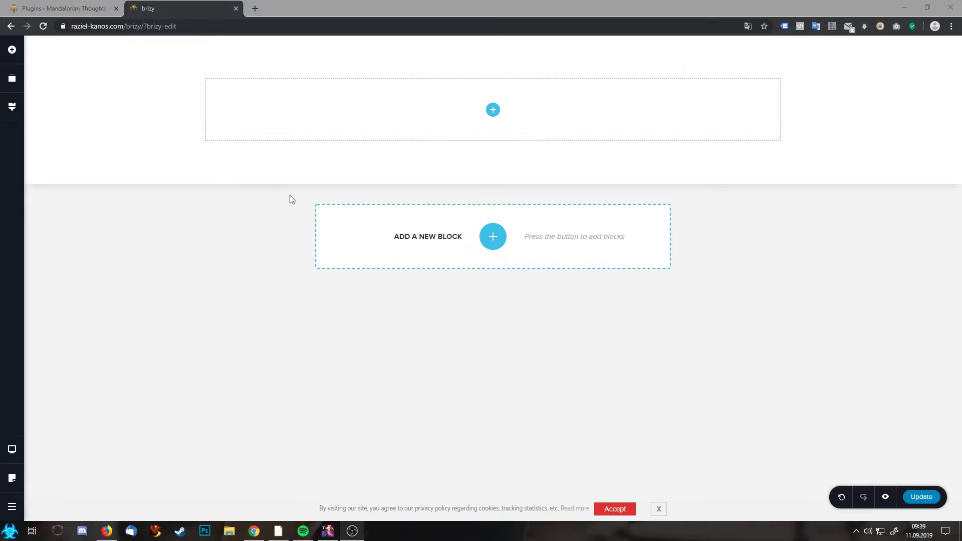
Step: Drag a Carousel of three image-text-button slides into the empty block and select it
left_click(10, 51)
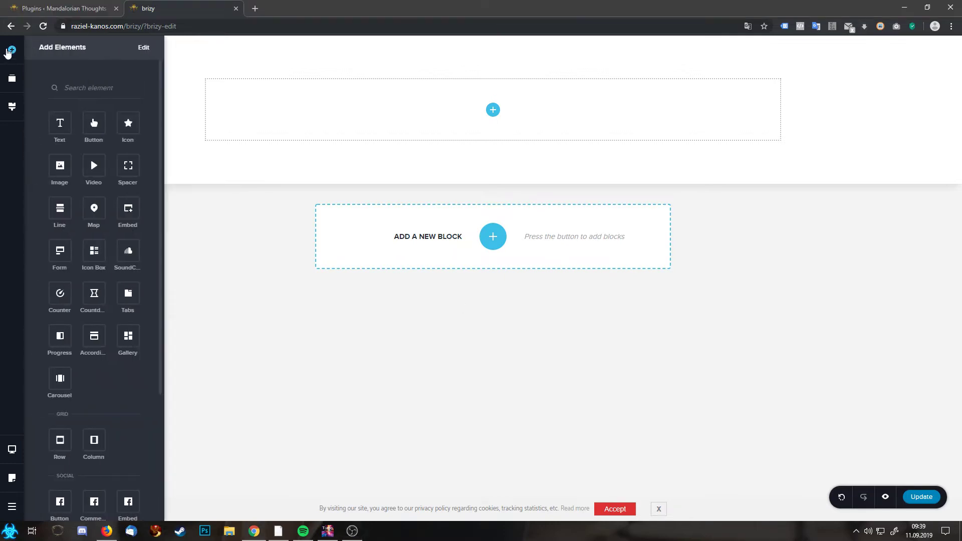
left_click_drag(60, 379, 495, 110)
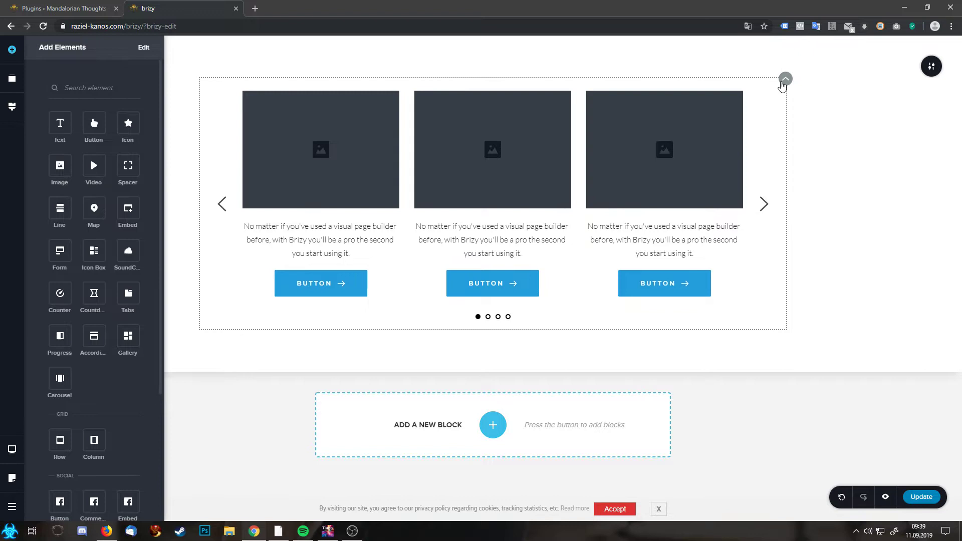
left_click(782, 83)
Step: Review the carousel layout (Columns 3, Spacing 0 px), then close settings and deselect the column
left_click(733, 57)
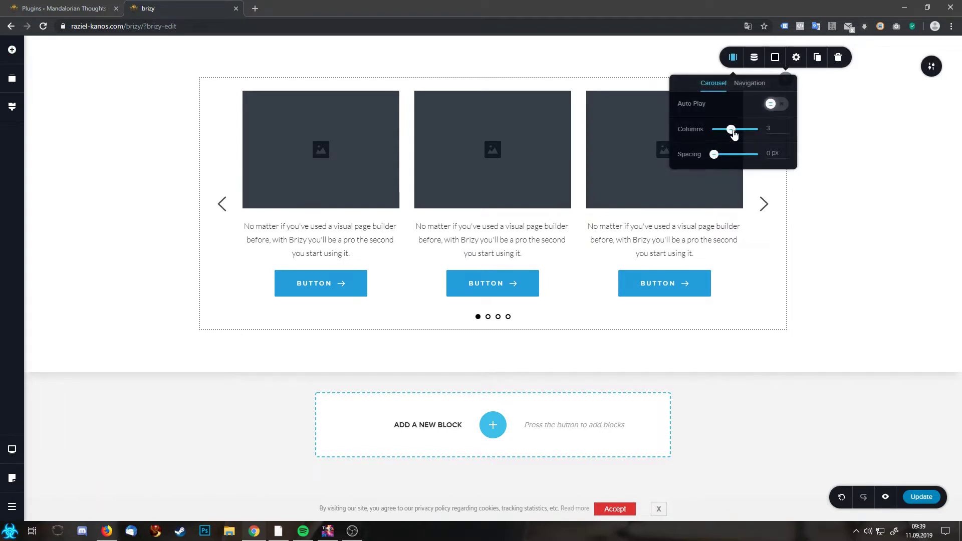
left_click(704, 240)
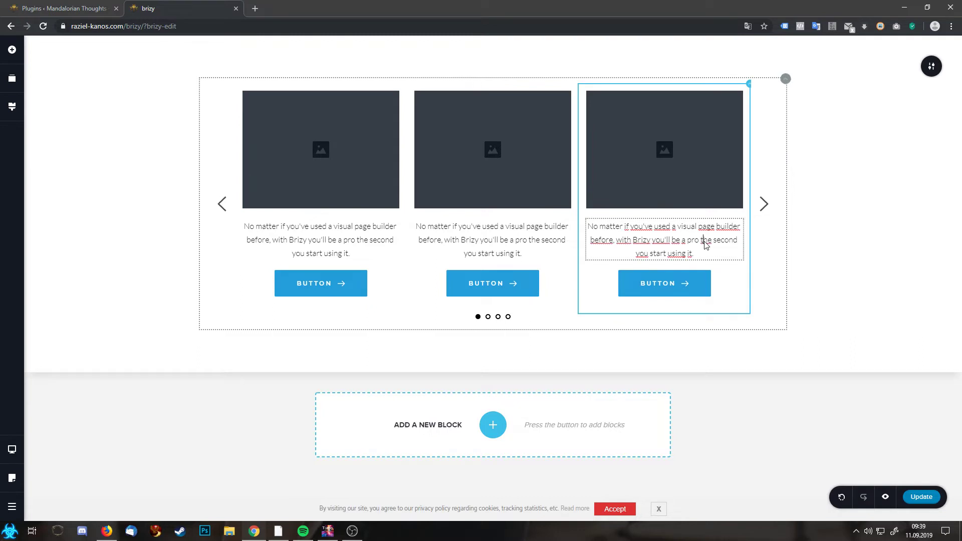
left_click(747, 83)
left_click(789, 79)
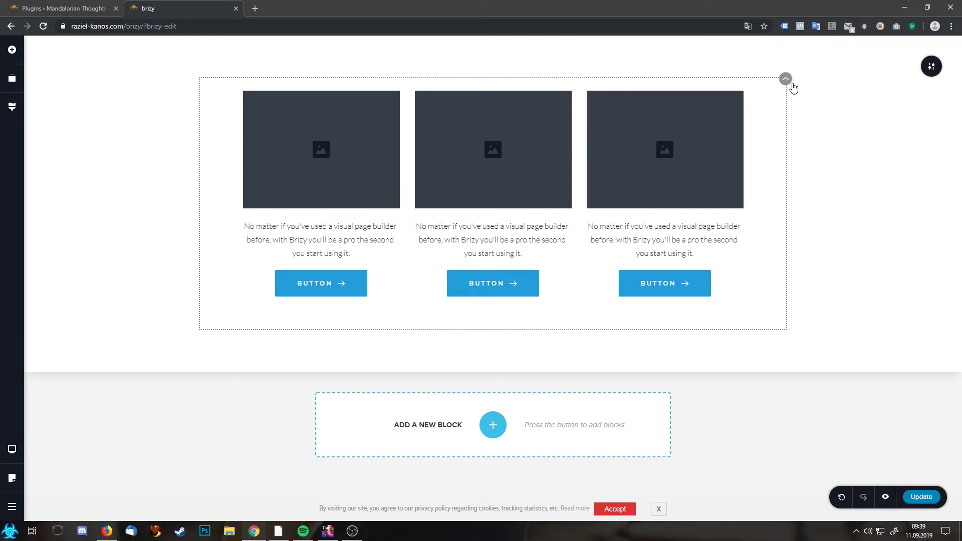
Step: Turn on Dynamic Content for the carousel so its cards are filled from posts
mouse_move(786, 80)
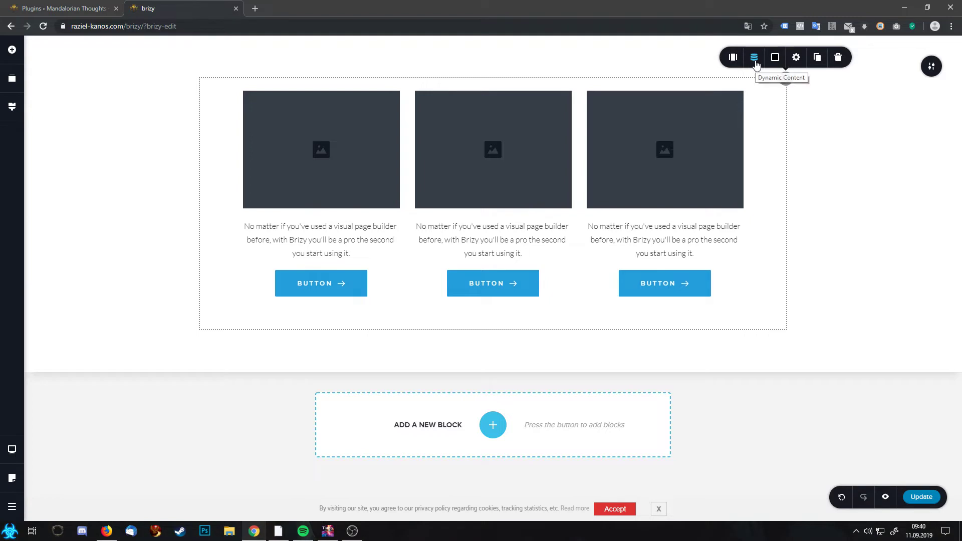
left_click(758, 62)
left_click(794, 91)
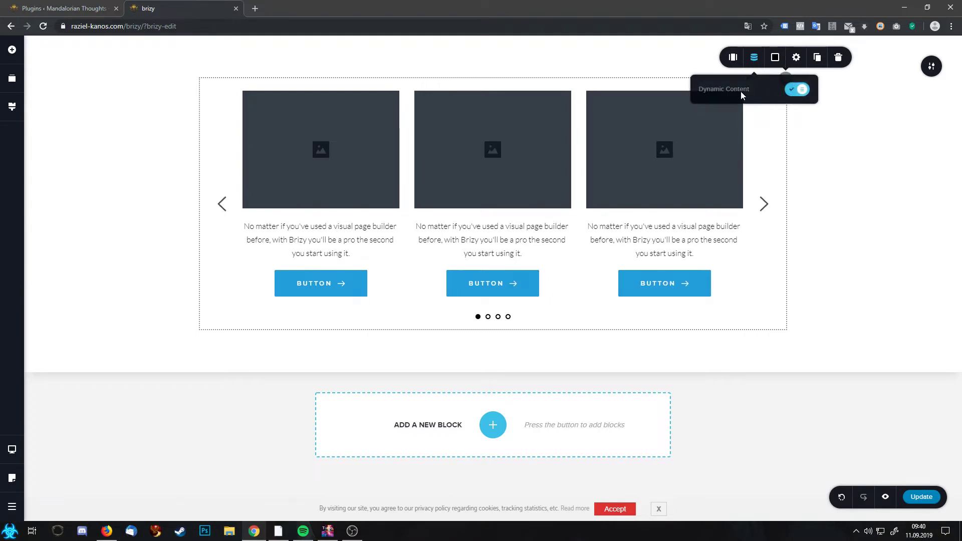
left_click(763, 203)
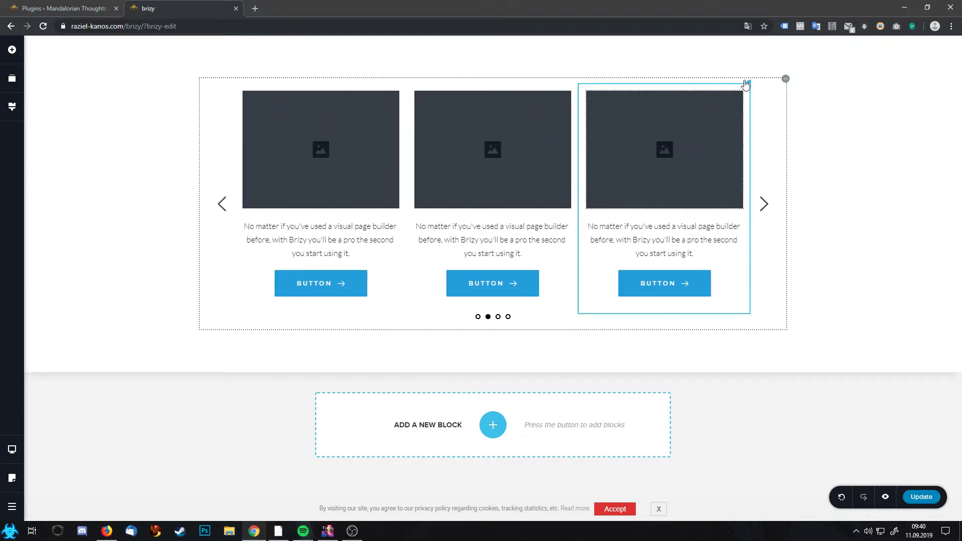
left_click(803, 61)
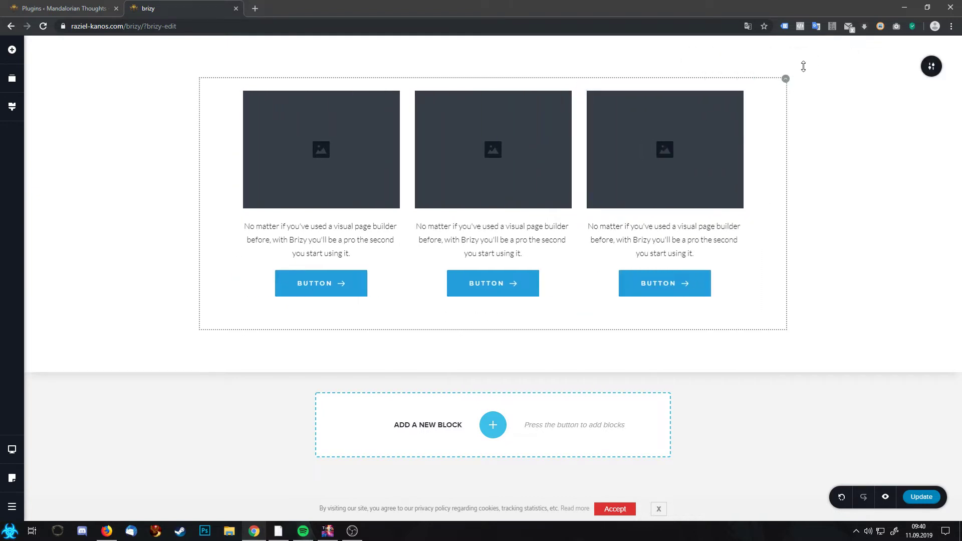
left_click(341, 145)
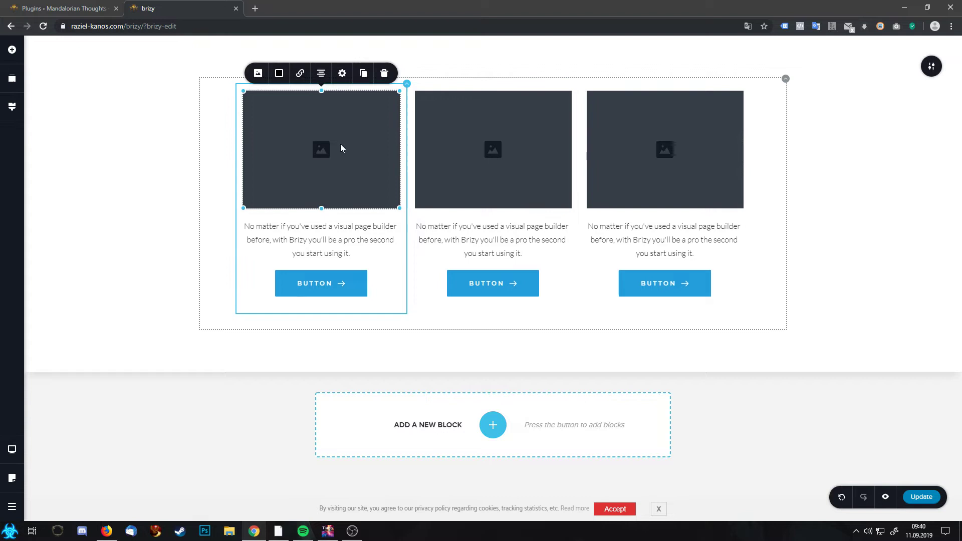
left_click(341, 241)
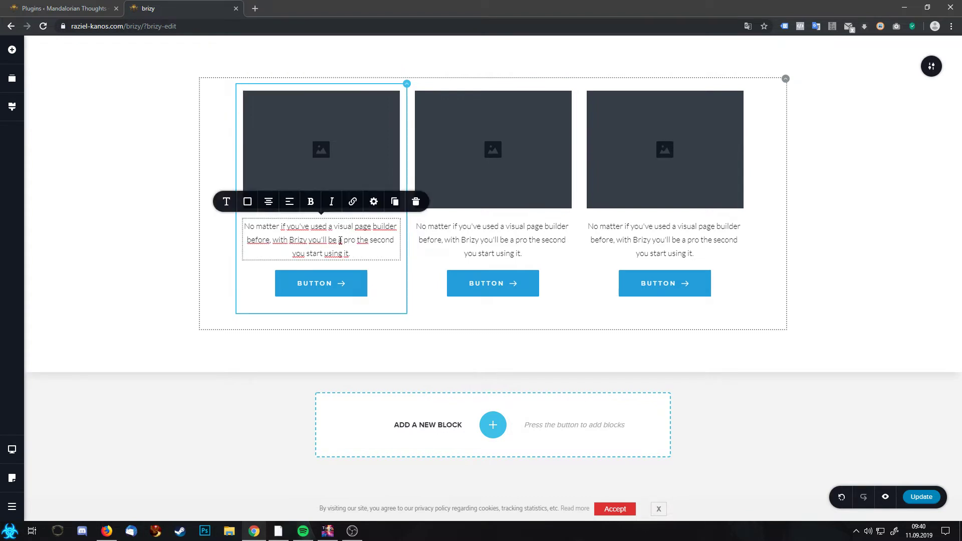
left_click(12, 49)
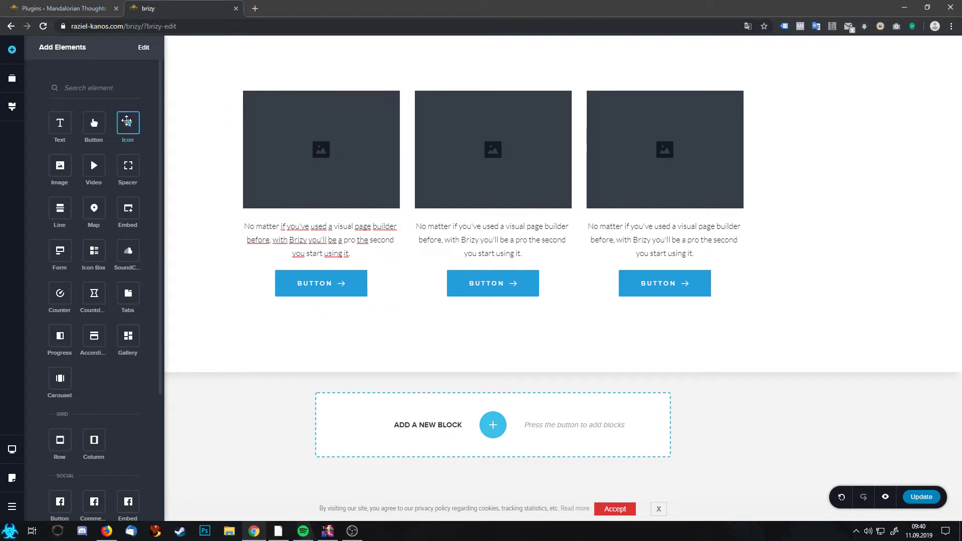
left_click_drag(127, 124, 457, 262)
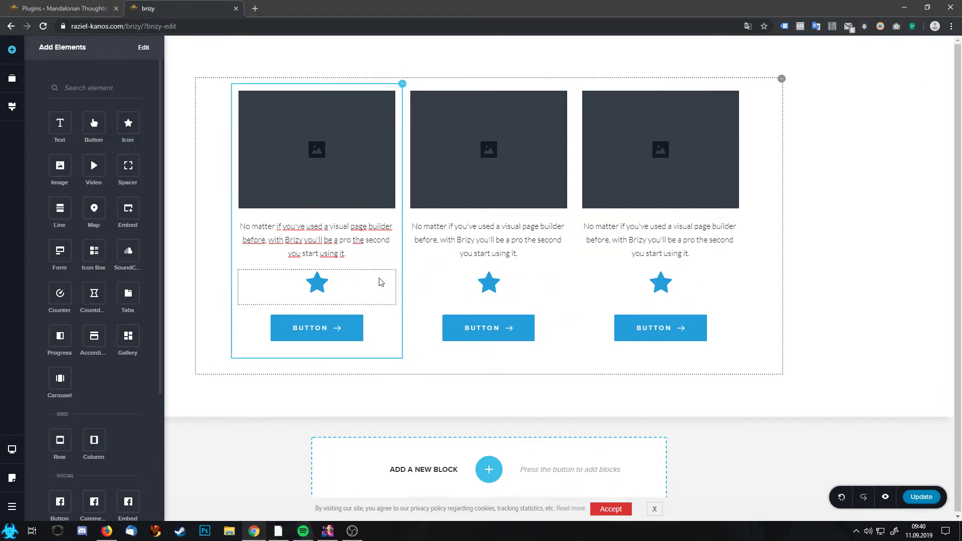
left_click(333, 286)
left_click(317, 282)
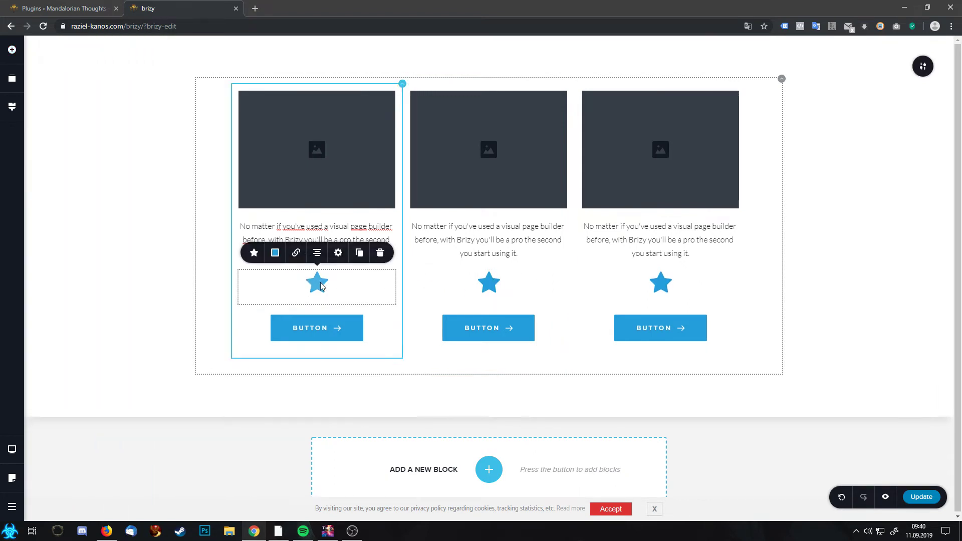
left_click(382, 253)
left_click(351, 187)
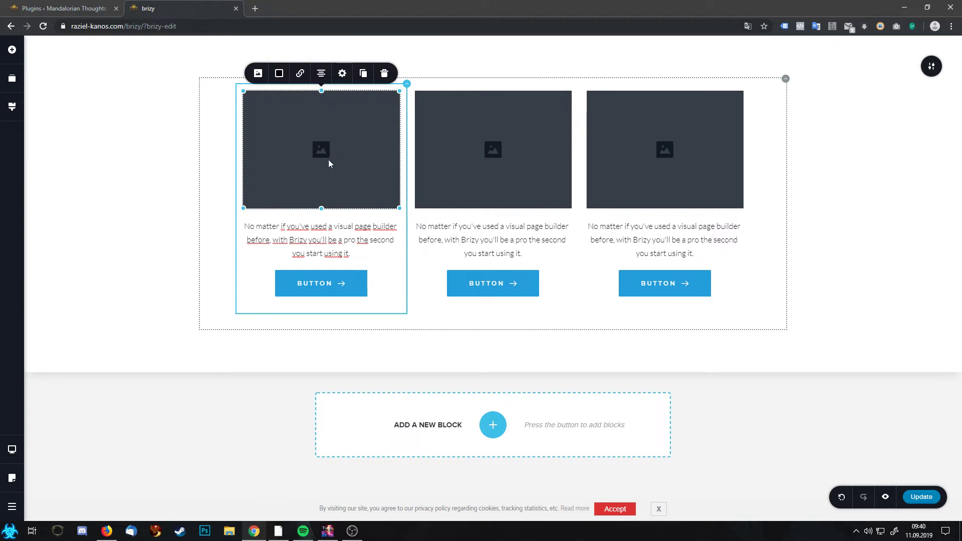
Step: Set the first card's image source to the post's dynamic Featured Image
left_click(259, 74)
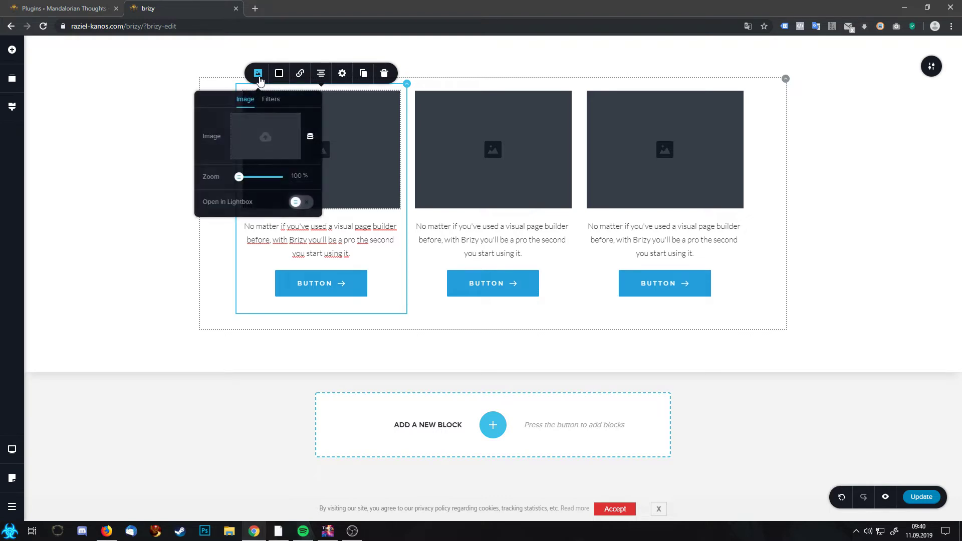
left_click(311, 140)
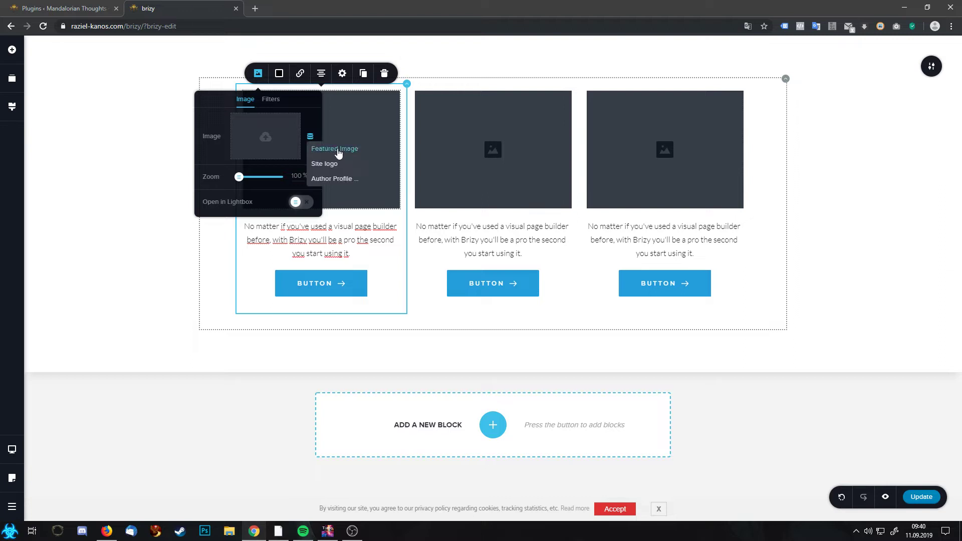
left_click(338, 150)
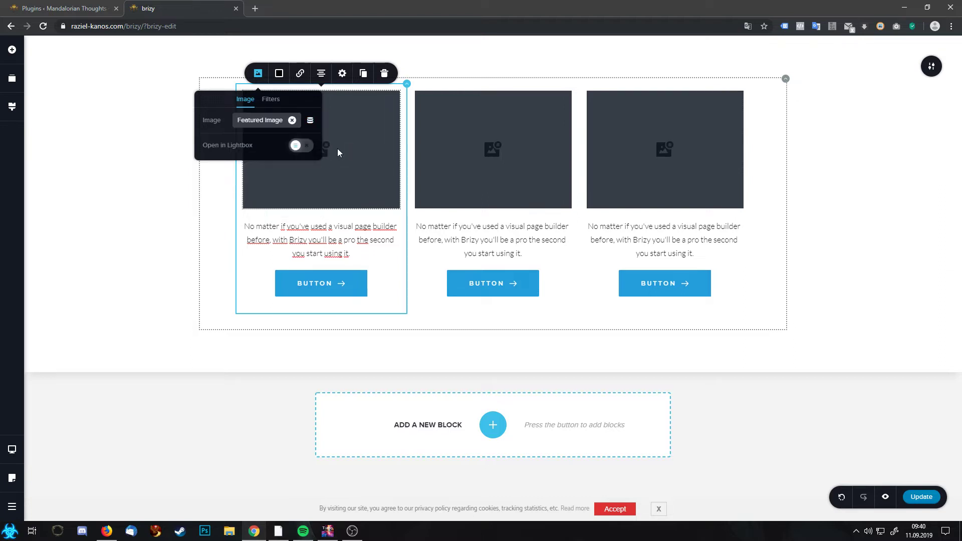
left_click(495, 156)
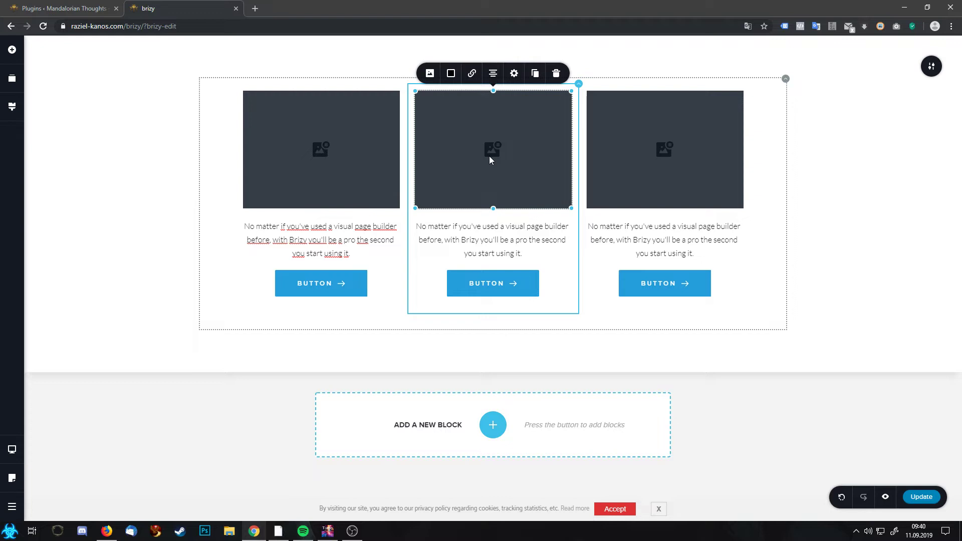
Step: Delete the cards' sample paragraph and add a new Text element beneath the image
left_click(366, 237)
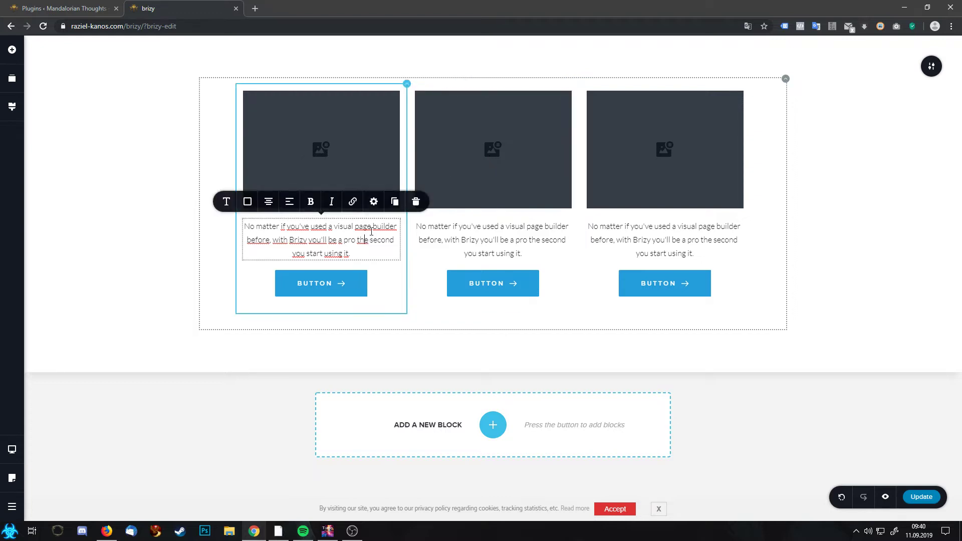
left_click(416, 202)
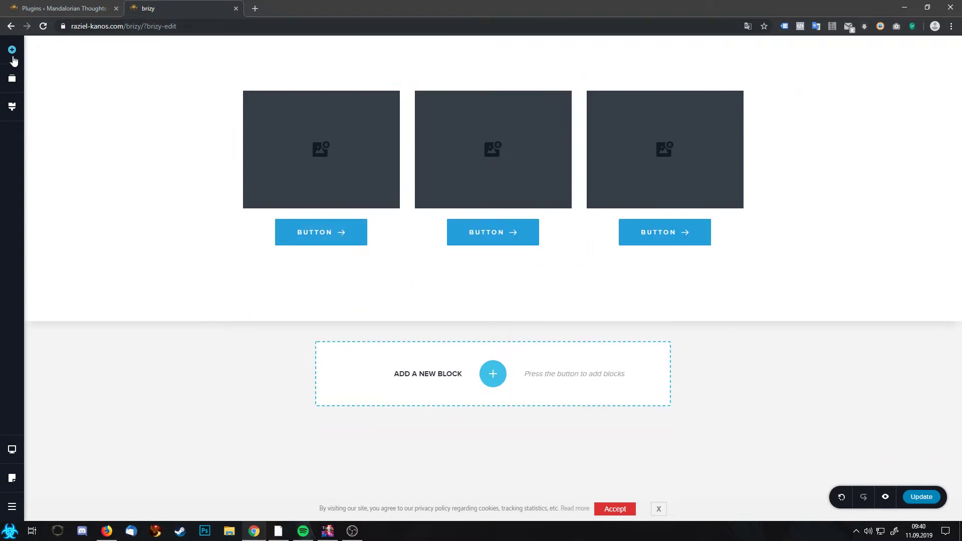
left_click(12, 49)
left_click_drag(60, 123, 408, 229)
Step: Replace the new text with a centred dynamic #Post Title field
left_click(342, 230)
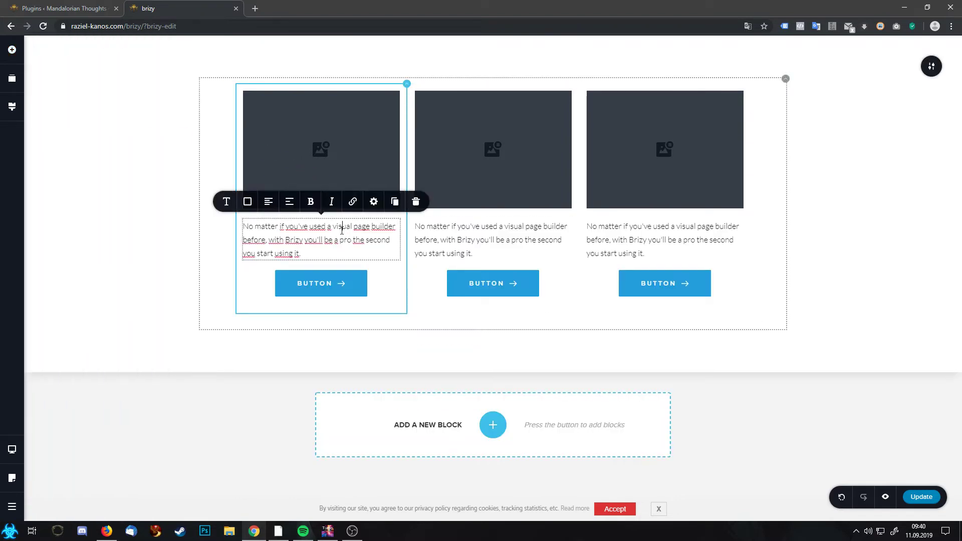
triple_click(347, 230)
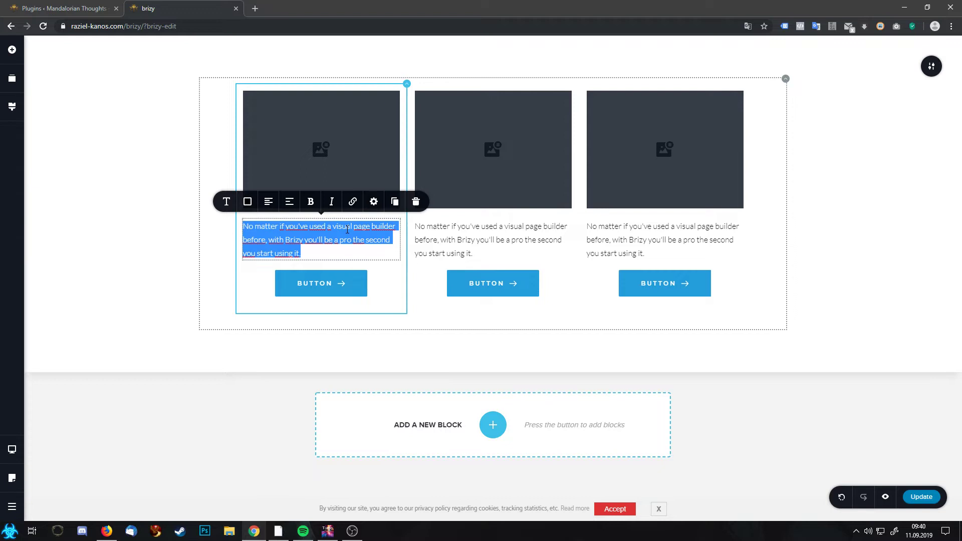
type("#")
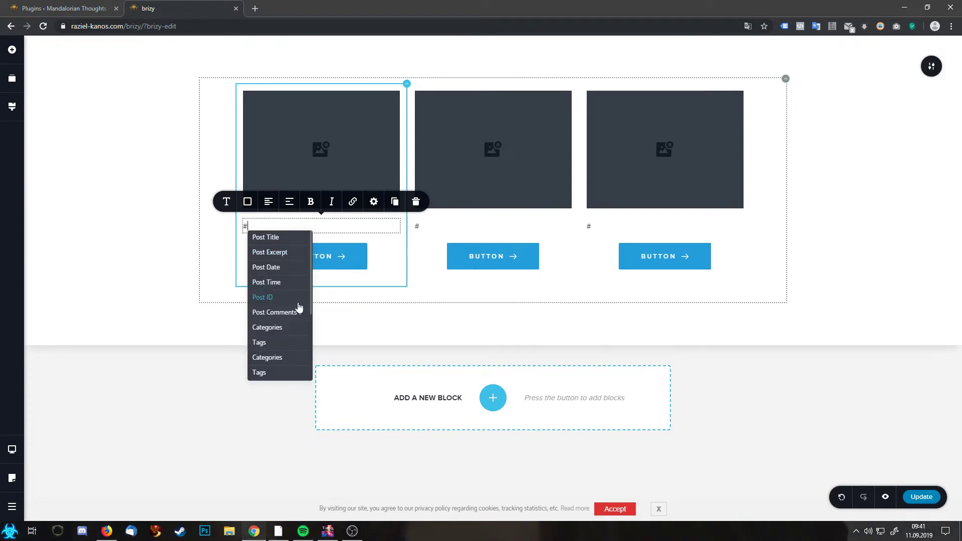
scroll(299, 306, "down", 3)
scroll(299, 303, "up", 3)
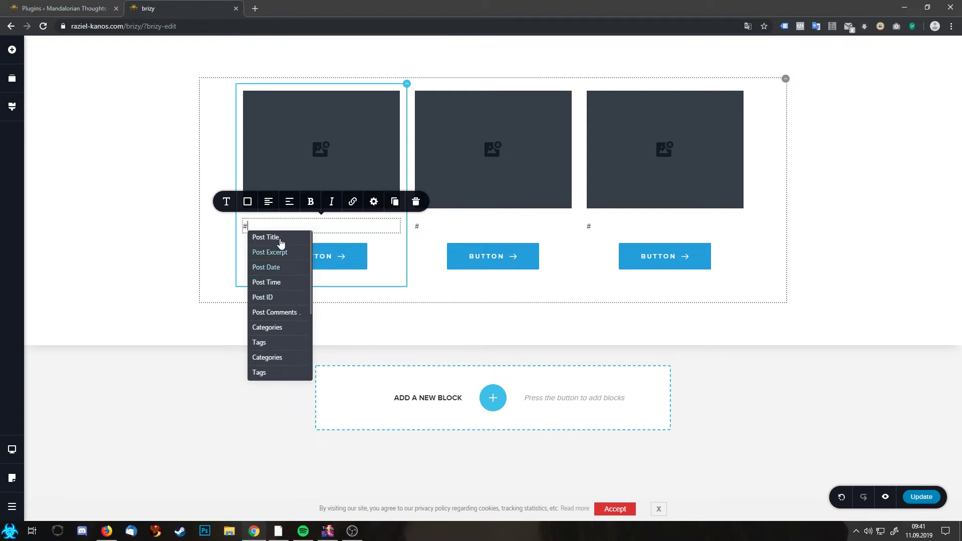
left_click(275, 238)
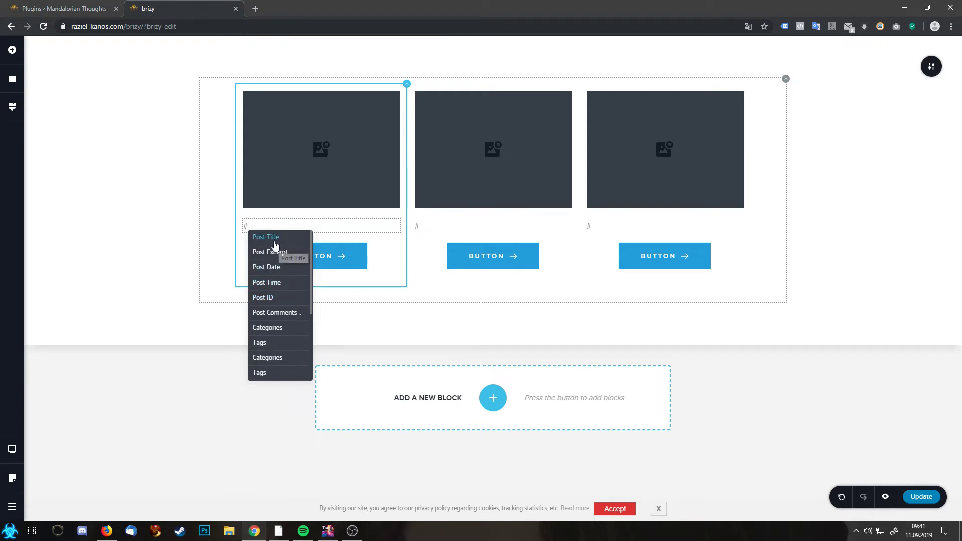
left_click(269, 203)
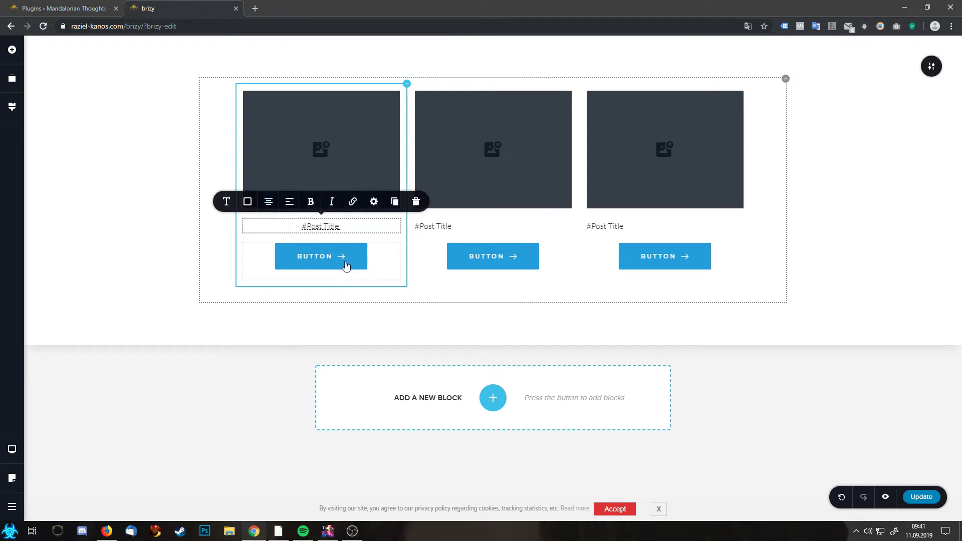
Step: Apply Heading 3 typography to the #Post Title text
left_click(321, 226)
left_click(226, 202)
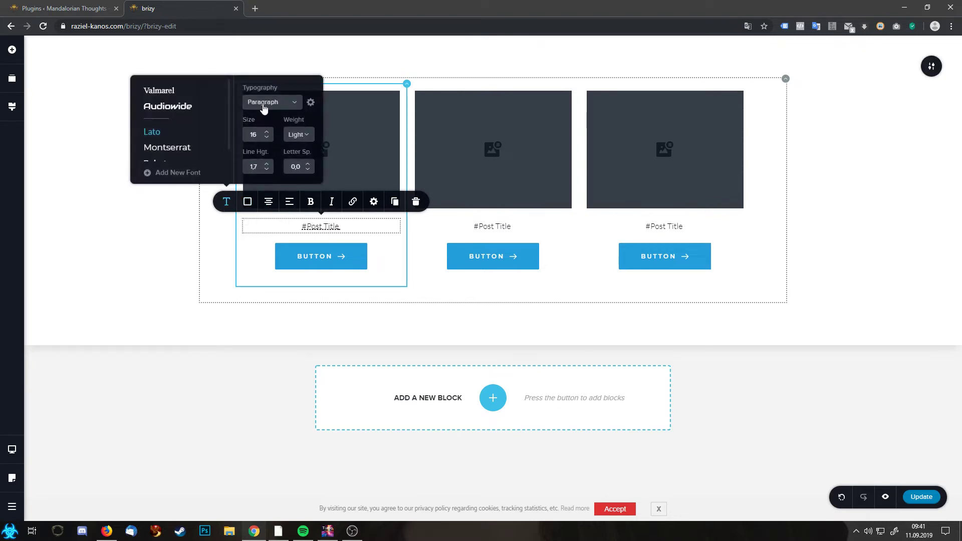
left_click(265, 103)
left_click(274, 180)
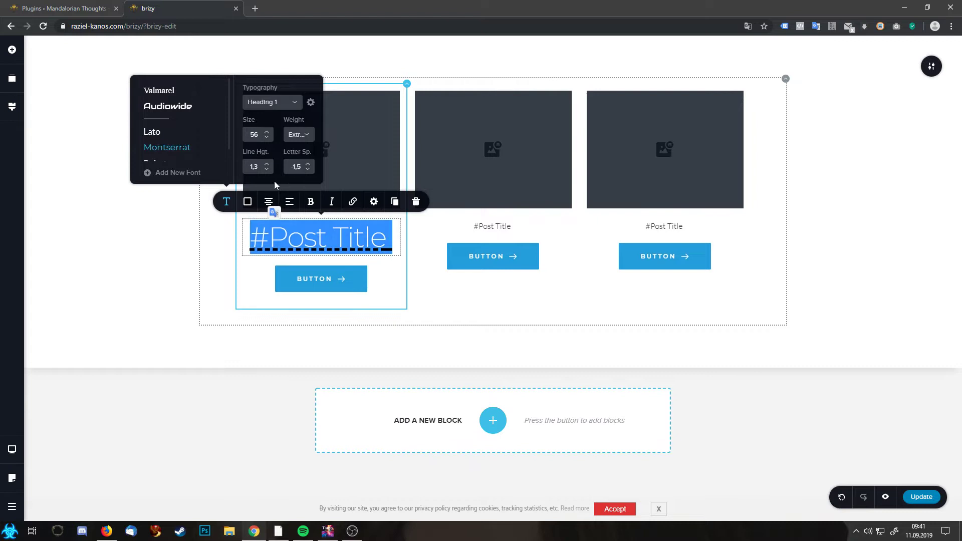
left_click(275, 104)
scroll(281, 155, "down", 3)
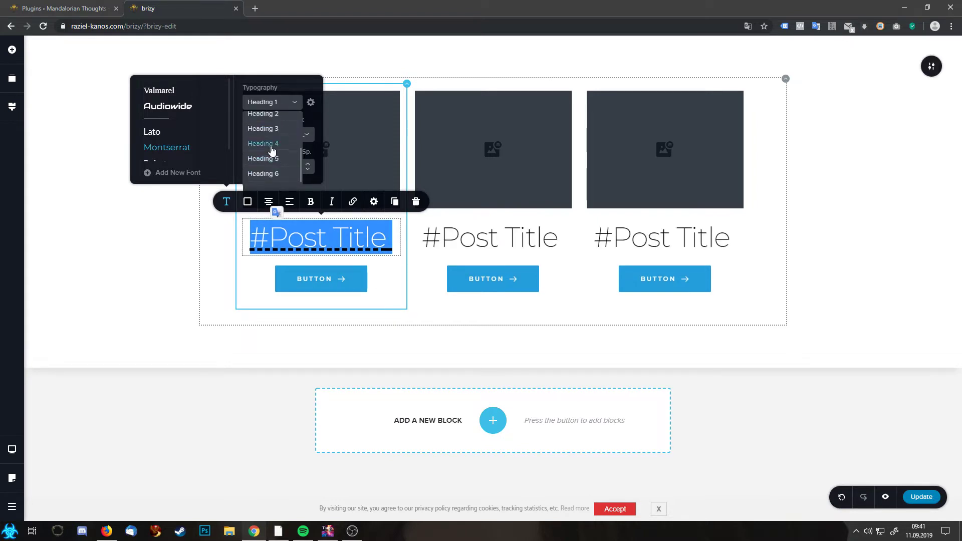
left_click(270, 129)
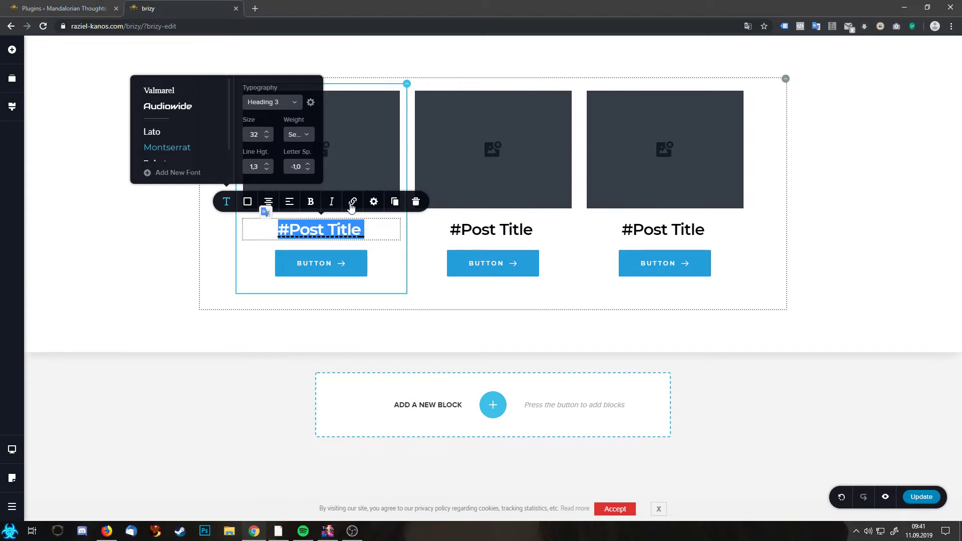
Step: Set the post title's HTML tag to H3
left_click(374, 201)
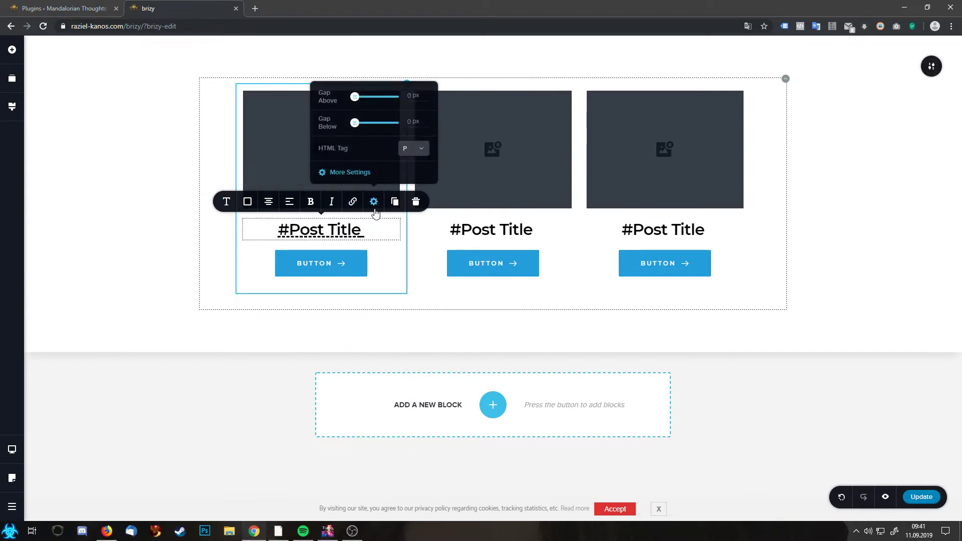
left_click(413, 150)
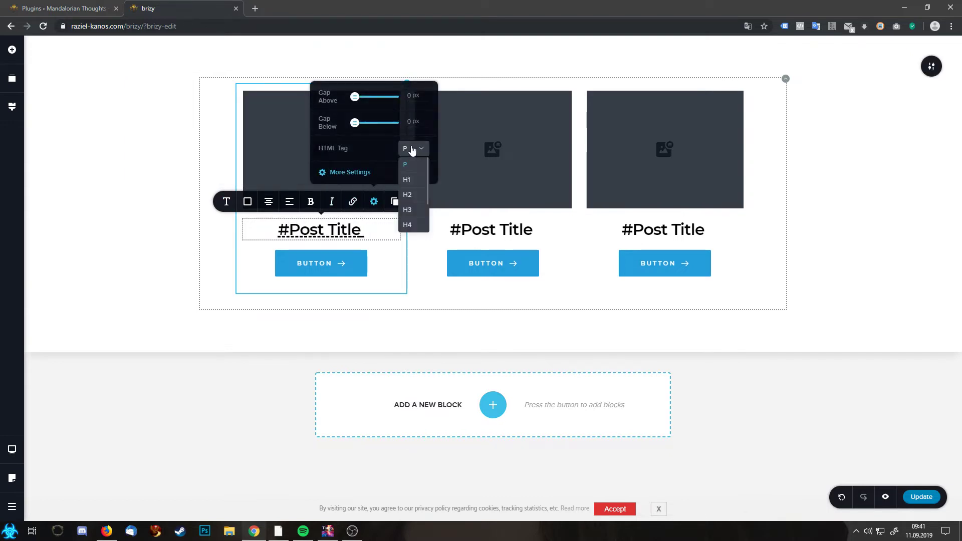
left_click(410, 210)
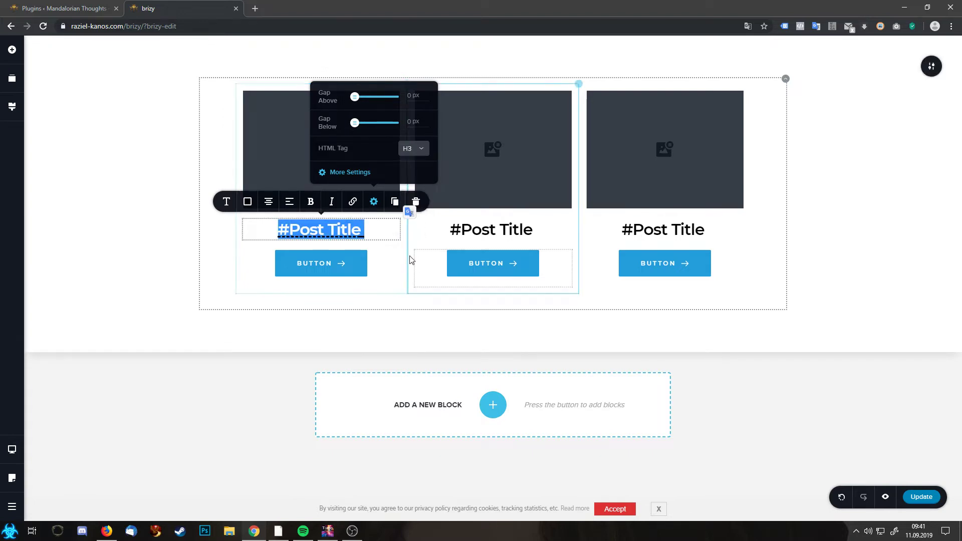
Step: Add a text block above the cards reading 'Latest Blogposts'
left_click(13, 52)
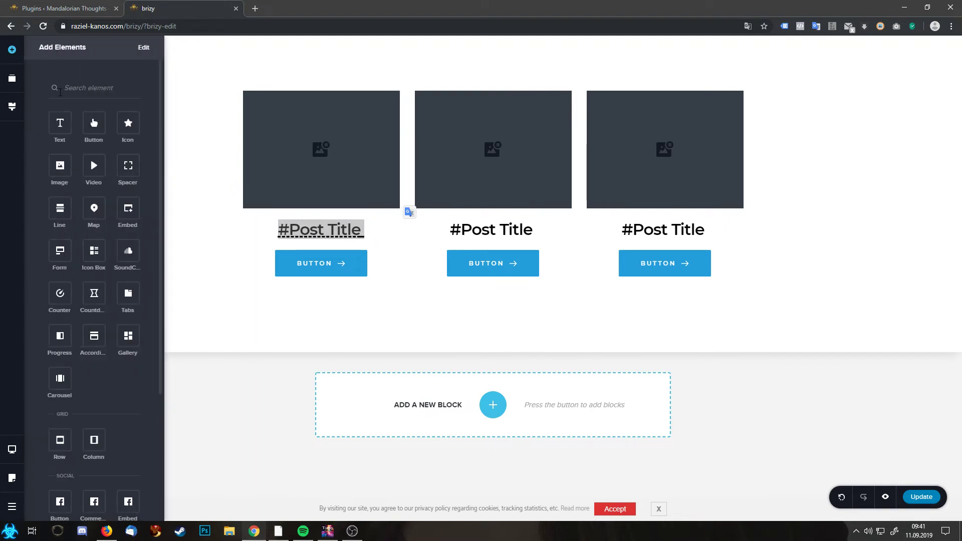
left_click_drag(60, 123, 437, 75)
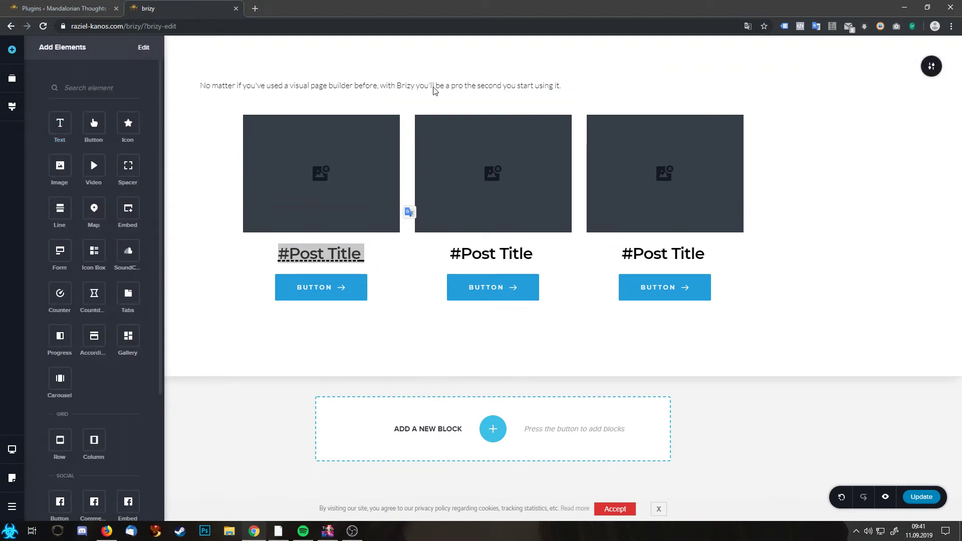
left_click(434, 91)
triple_click(434, 87)
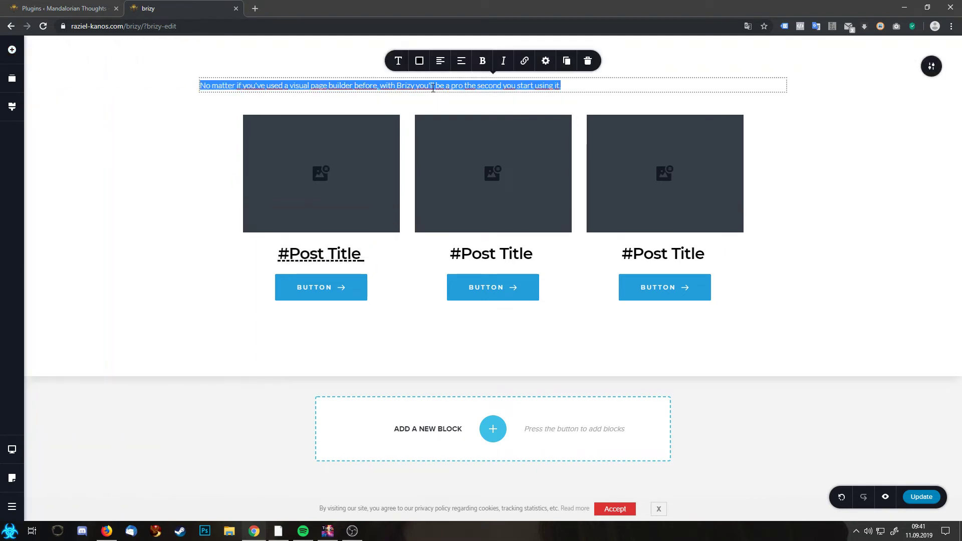
type("Latest Blogpost")
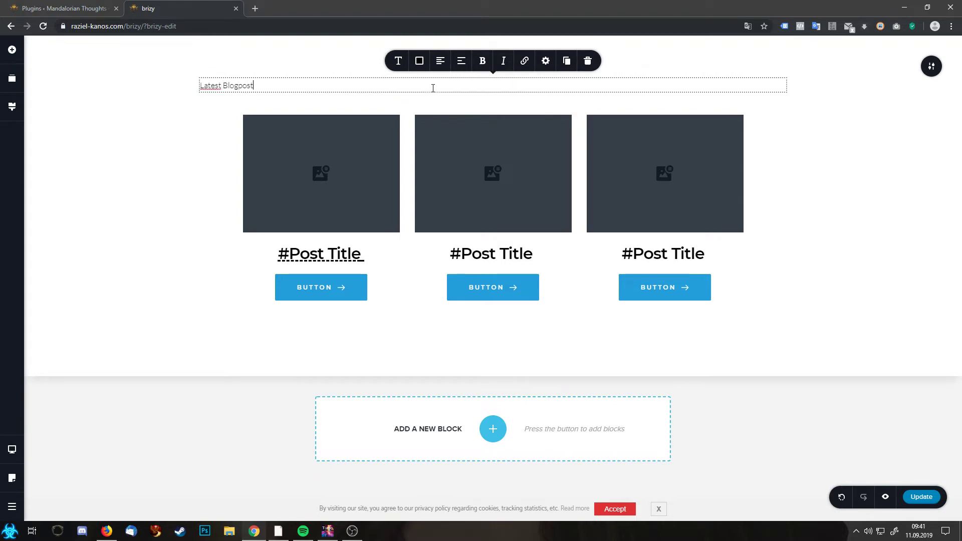
type("s")
Step: Style the 'Latest Blogposts' text as Heading 2 and centre it
triple_click(433, 87)
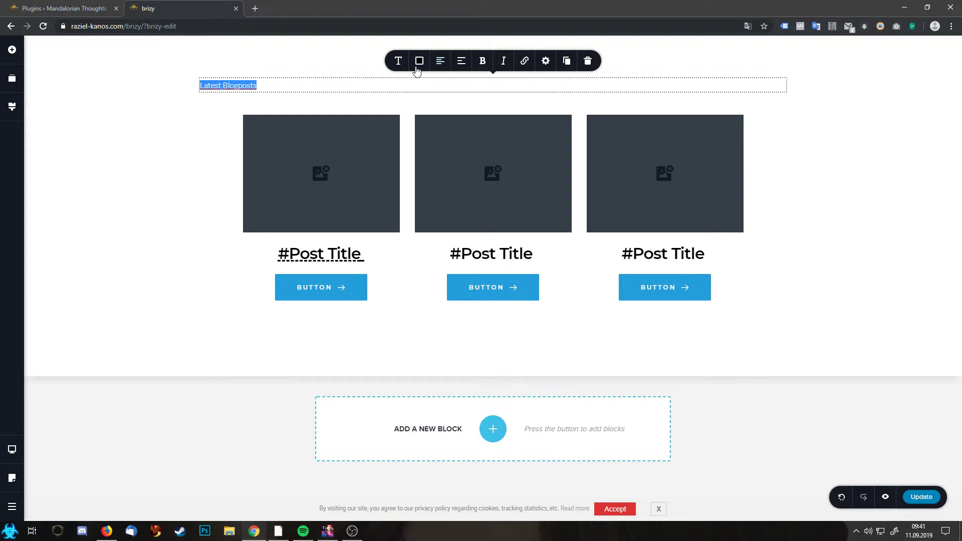
left_click(399, 61)
left_click(434, 107)
scroll(453, 133, "down", 1)
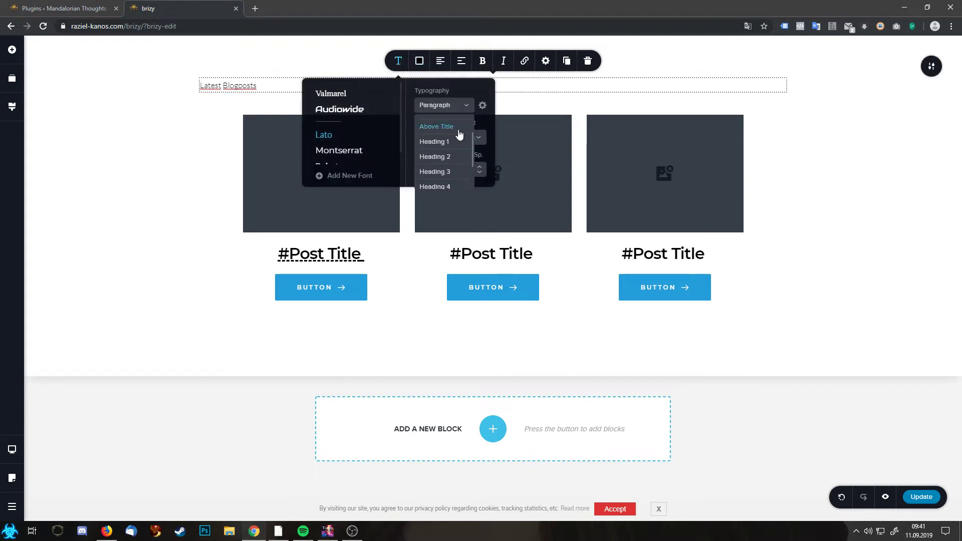
left_click(447, 157)
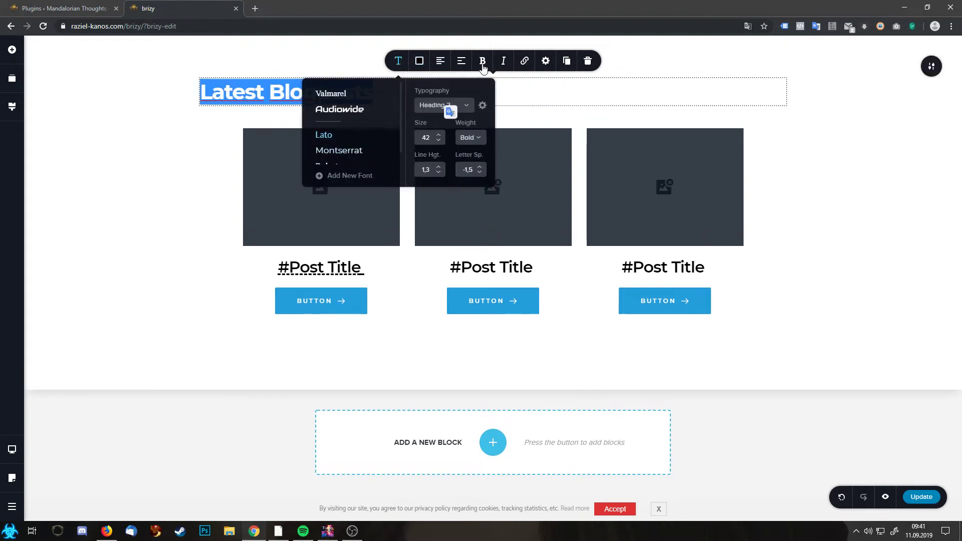
left_click(441, 60)
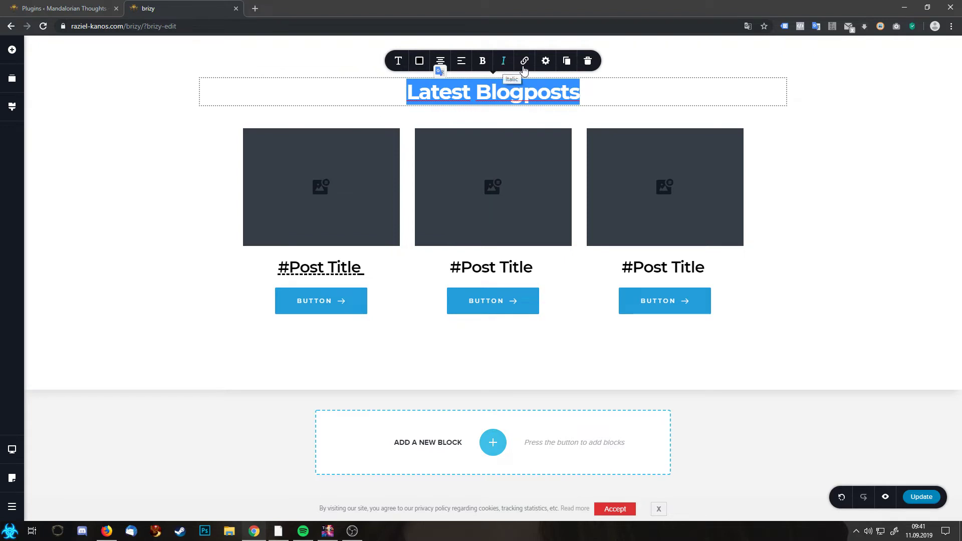
Step: Set the heading's HTML tag to H2 and close its settings
left_click(546, 60)
left_click(585, 146)
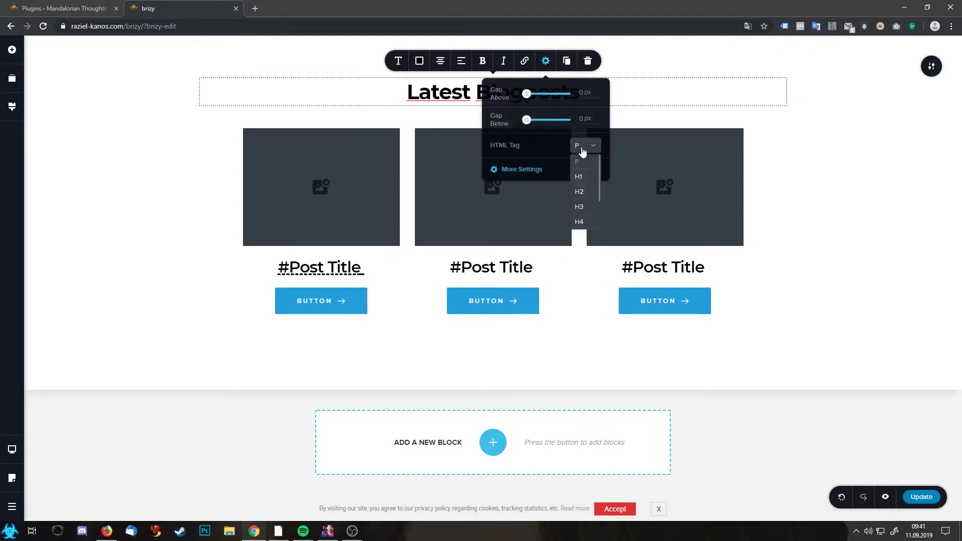
left_click(584, 181)
left_click(323, 94)
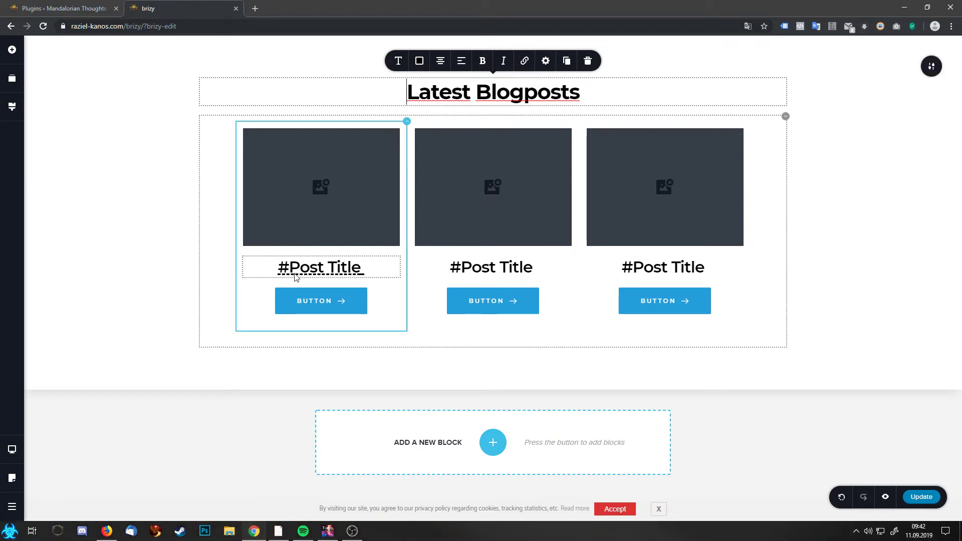
Step: Check the post title's HTML tag settings, then close them
left_click(338, 270)
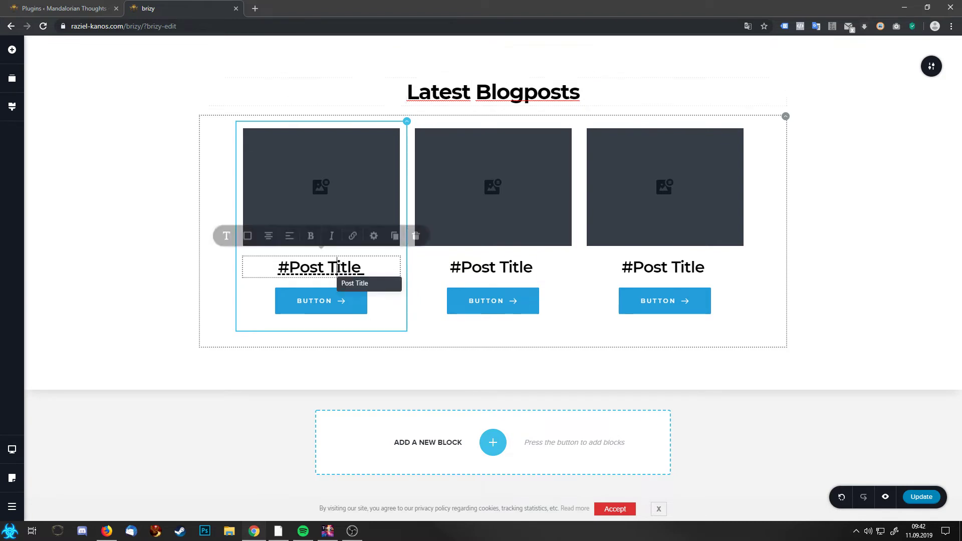
left_click(375, 250)
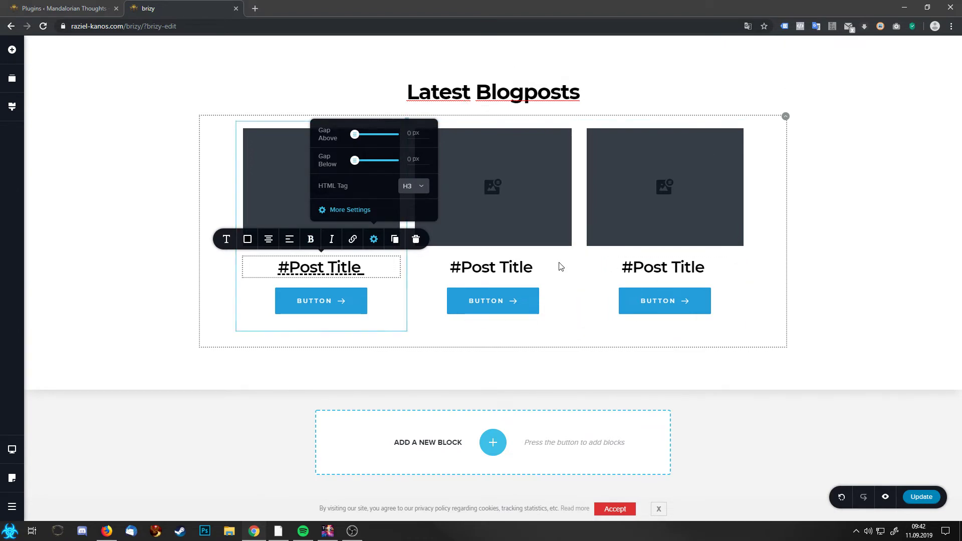
left_click(271, 269)
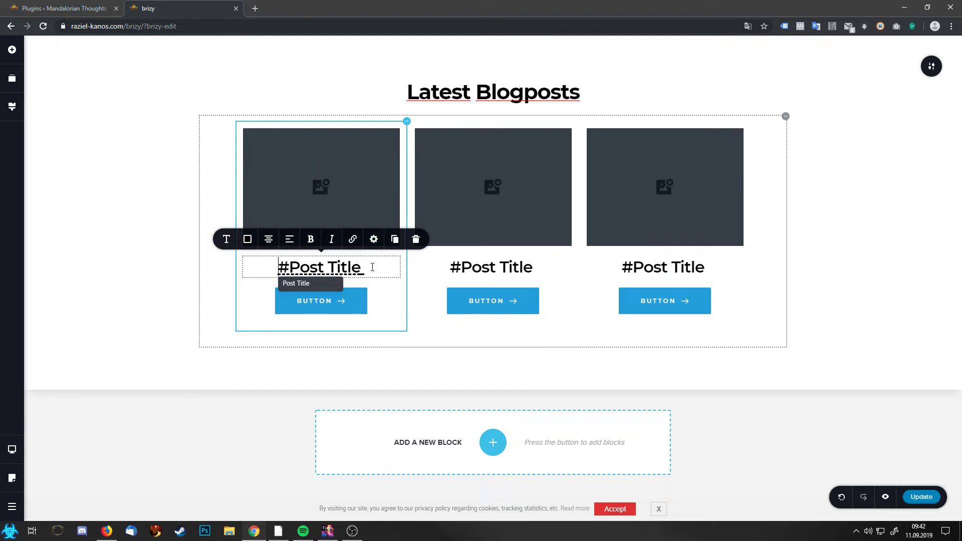
Step: Add a text line under the post title containing a centred #Post Date field
left_click(12, 50)
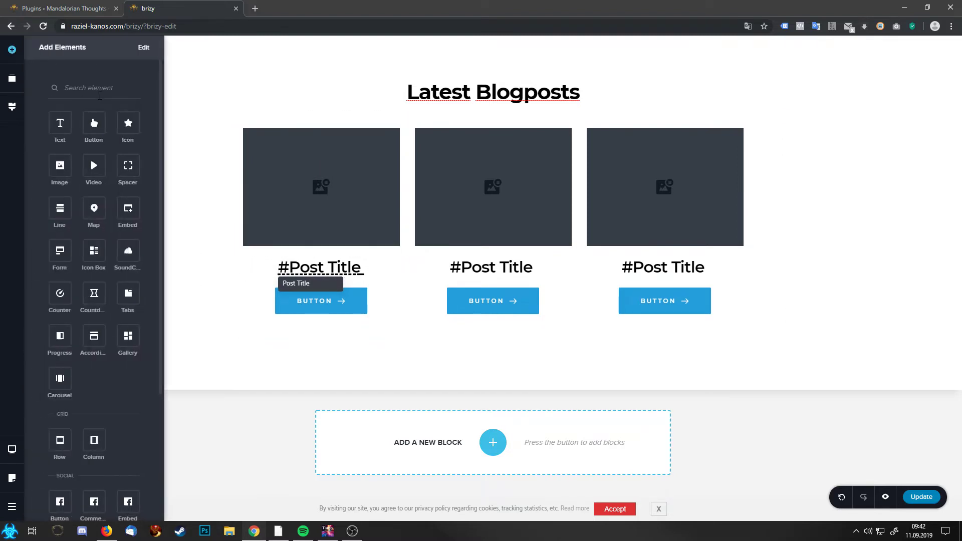
left_click_drag(59, 122, 468, 287)
left_click(309, 309)
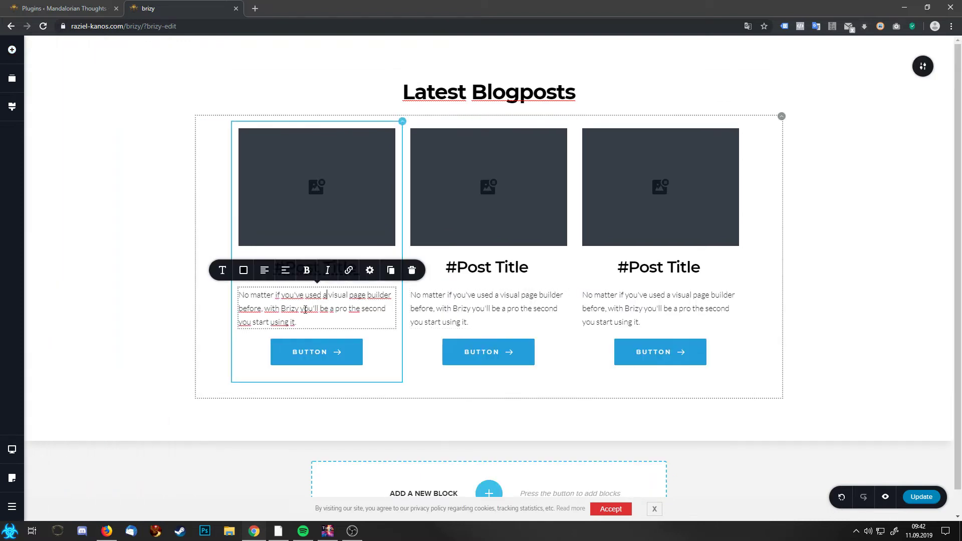
left_click_drag(296, 322, 225, 290)
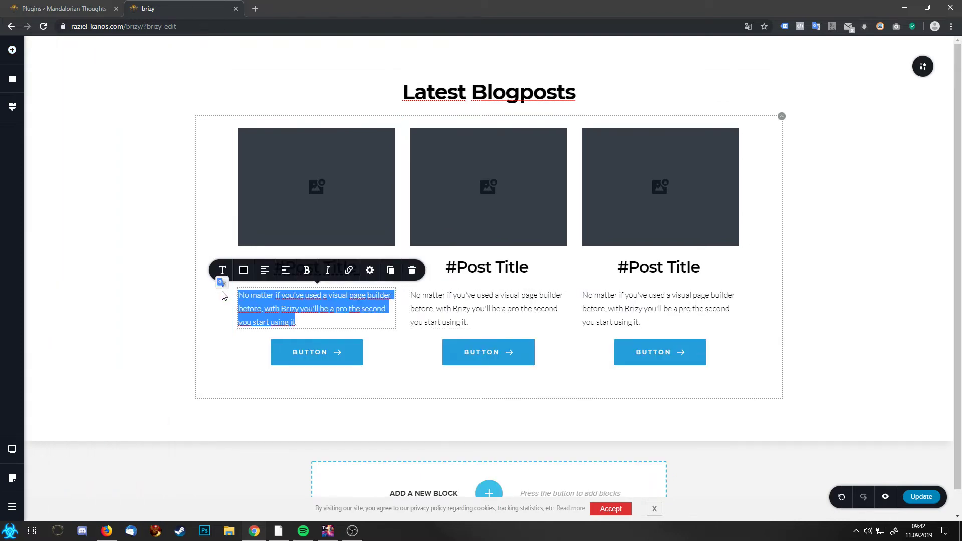
key("BackSpace")
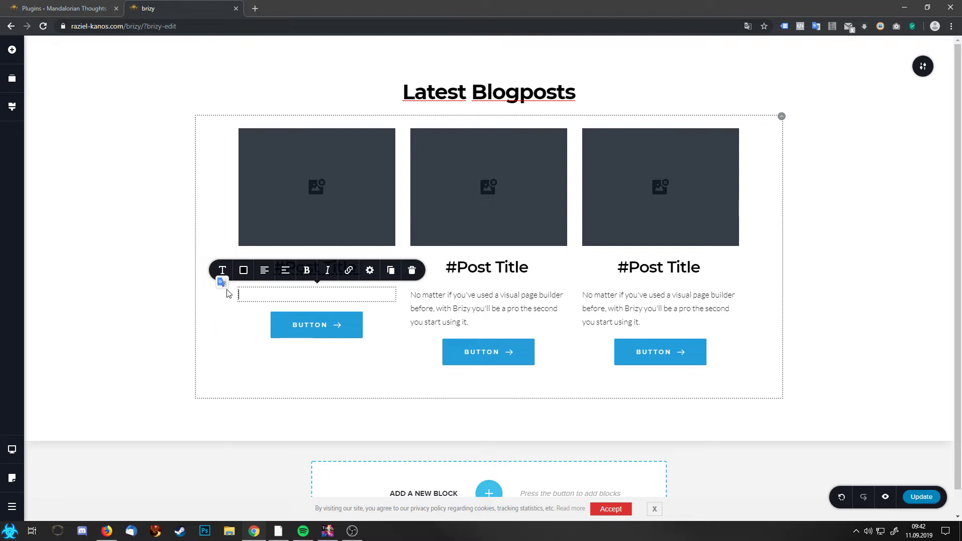
type("#")
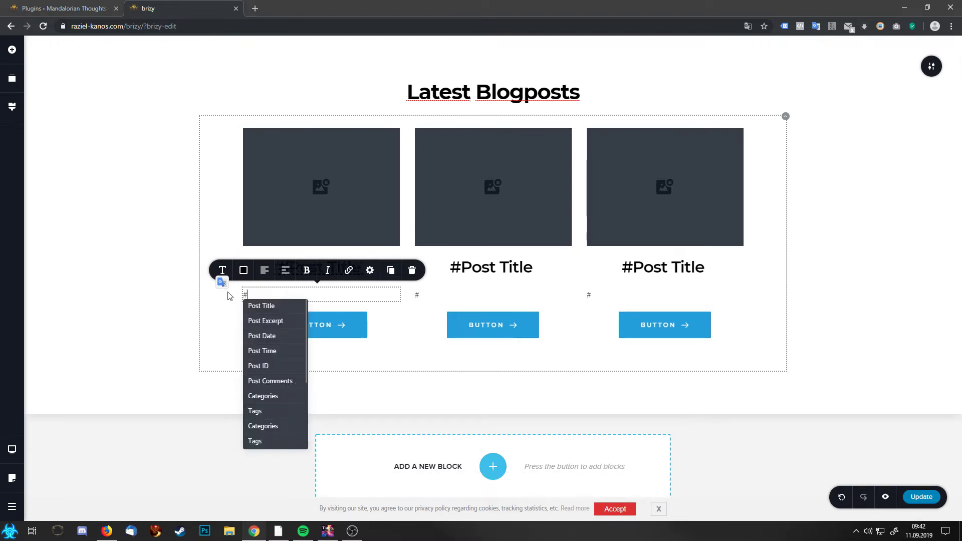
left_click(268, 340)
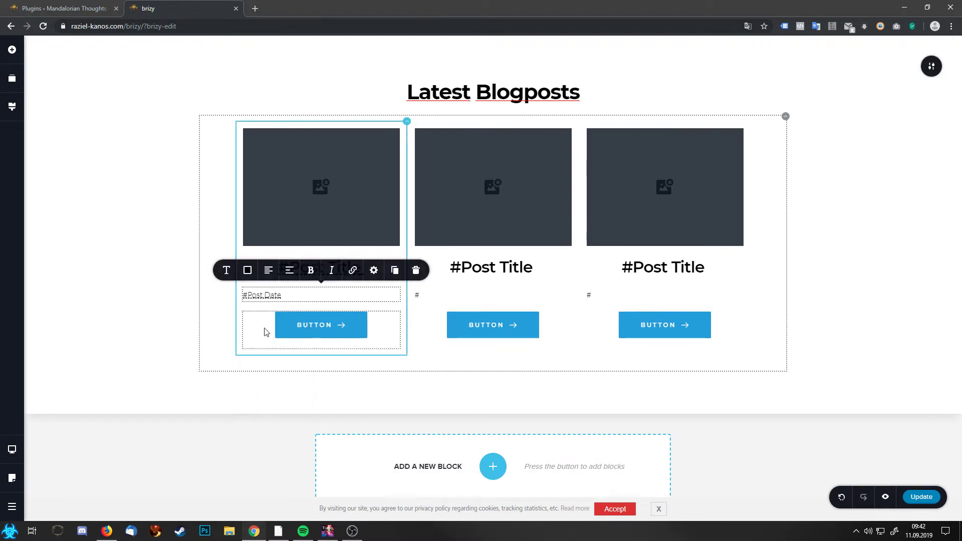
left_click(269, 269)
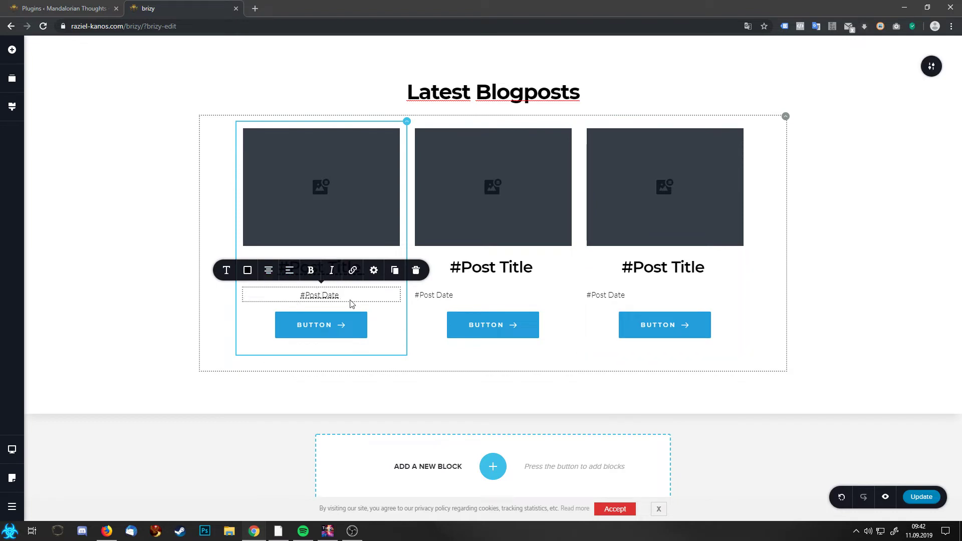
left_click(12, 50)
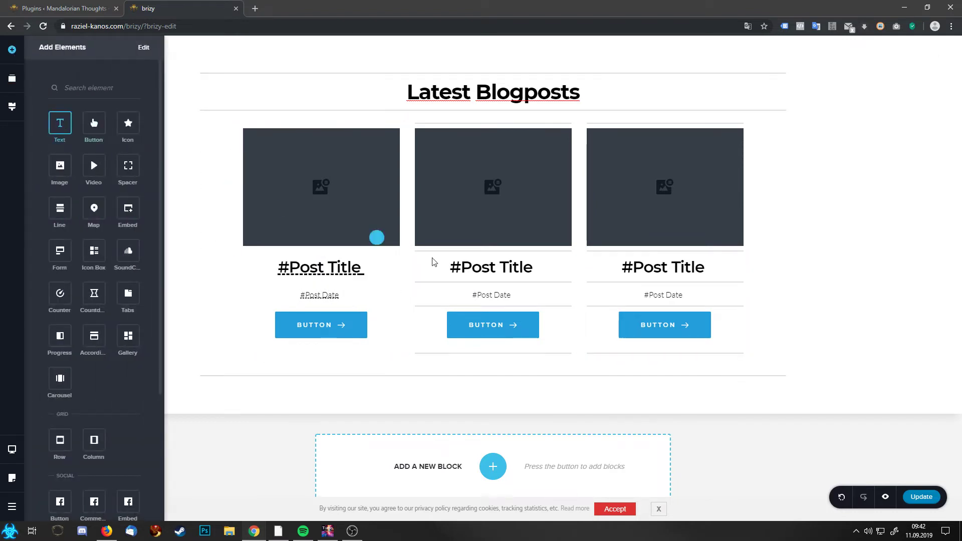
Step: Add a #Post Excerpt field under the post date and set its alignment to justified
left_click_drag(434, 261, 471, 301)
left_click(331, 344)
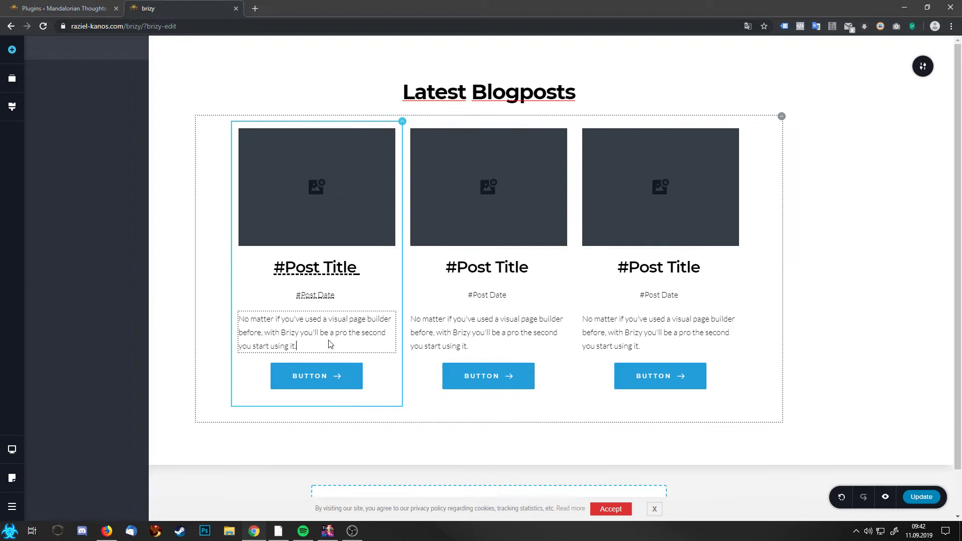
key("ctrl+a")
type("#")
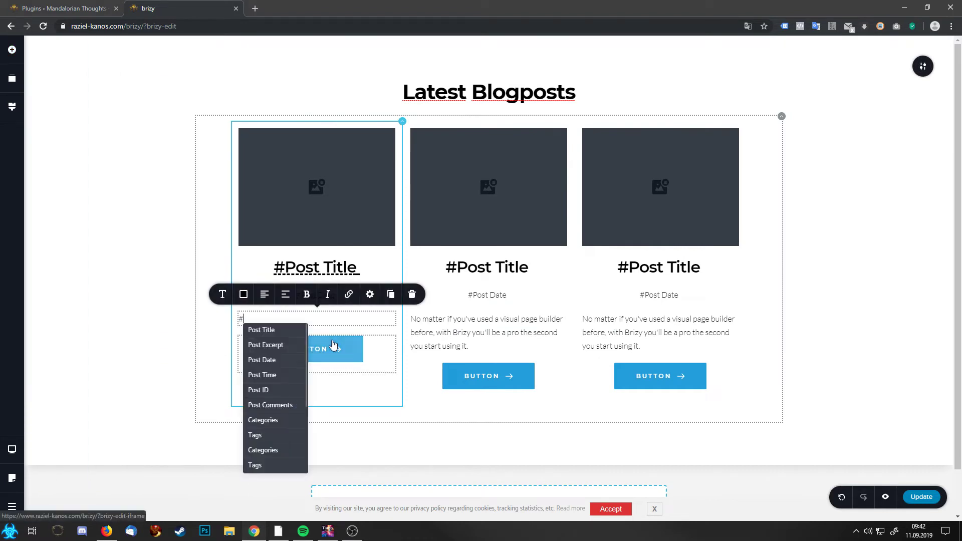
left_click(278, 345)
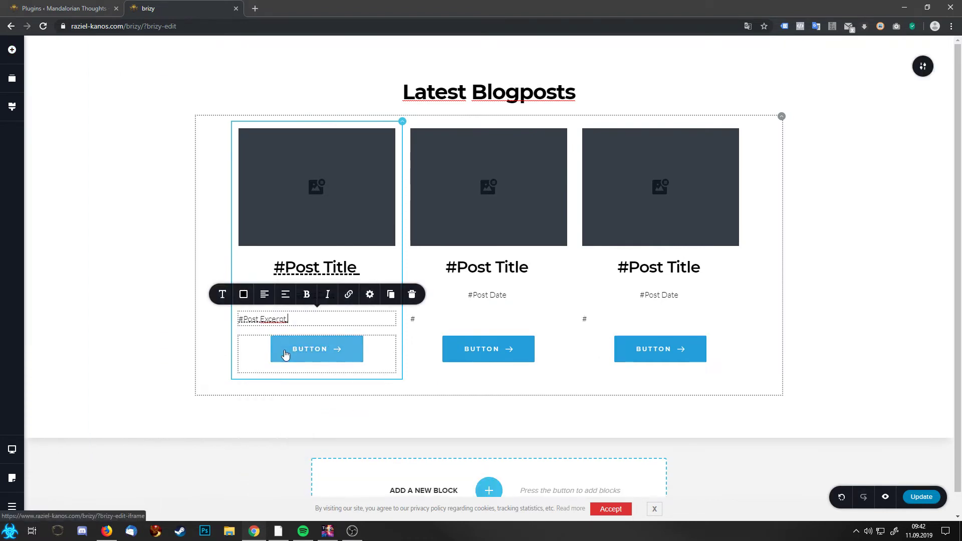
left_click(266, 301)
left_click(266, 300)
left_click(266, 301)
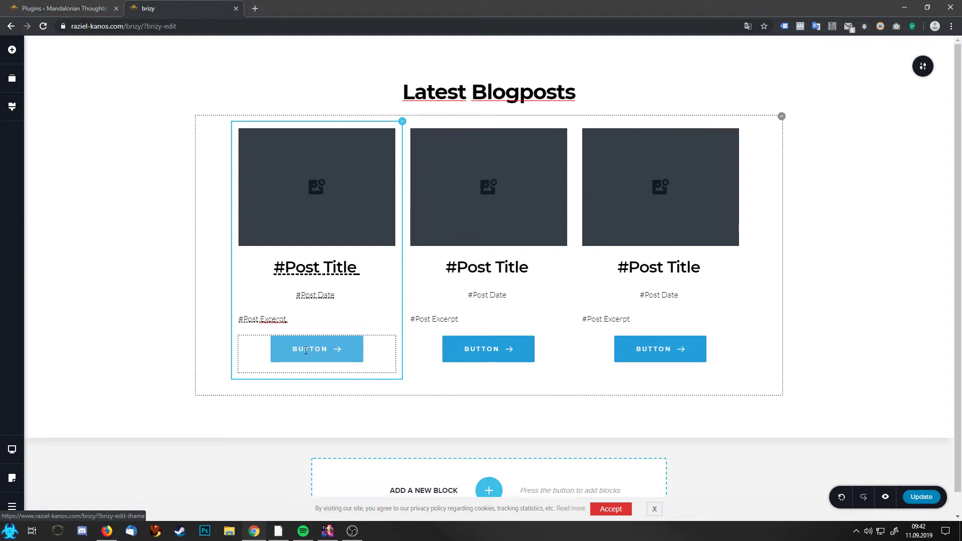
Step: Link the first card's button to the dynamic Post URL
left_click(306, 349)
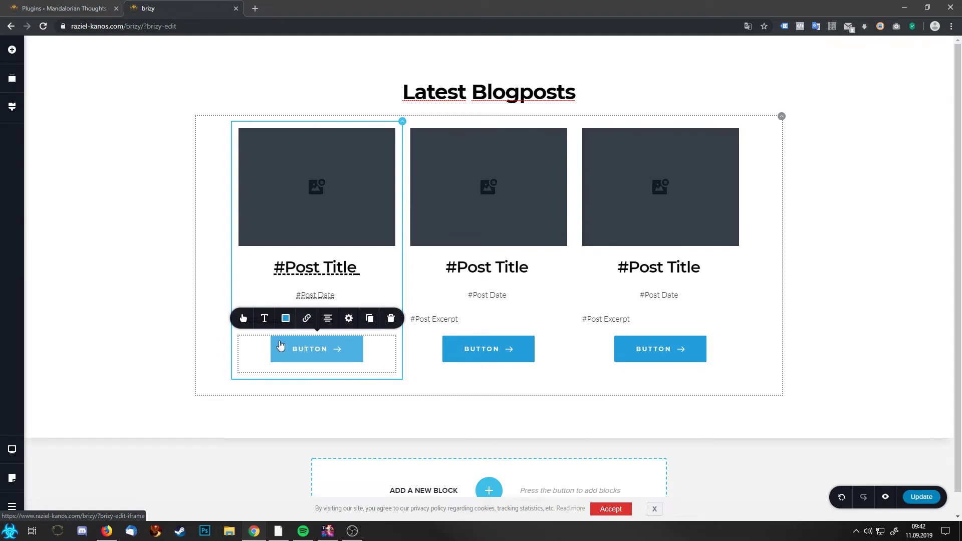
left_click(307, 319)
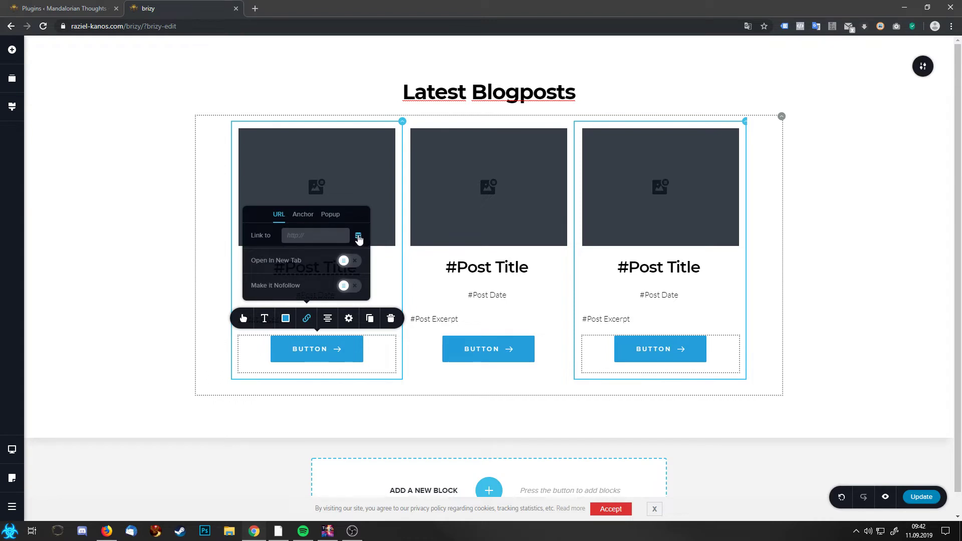
left_click(359, 238)
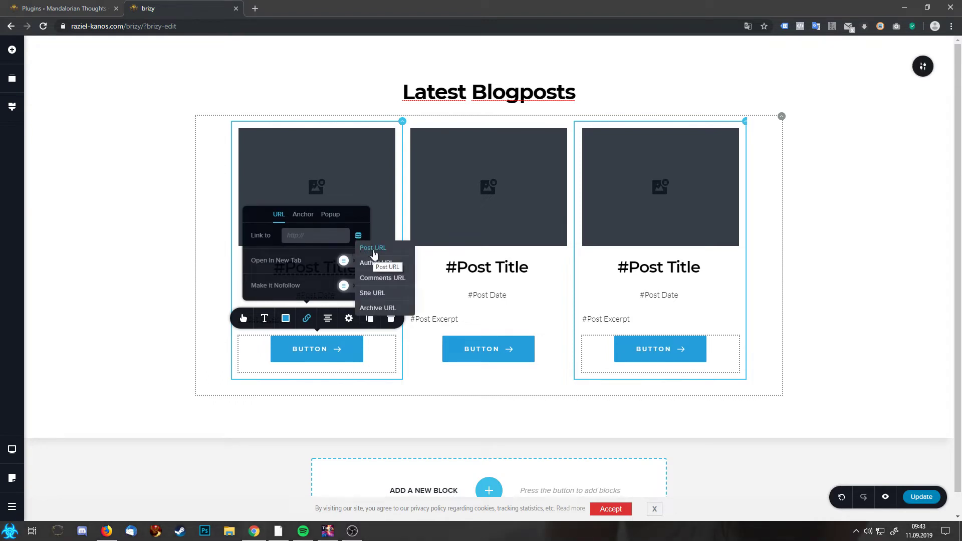
left_click(374, 249)
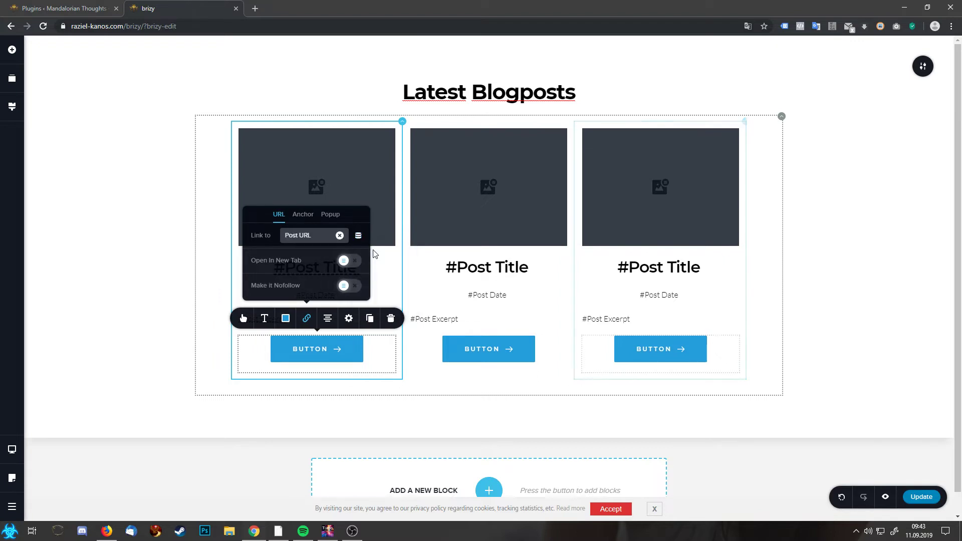
left_click(382, 347)
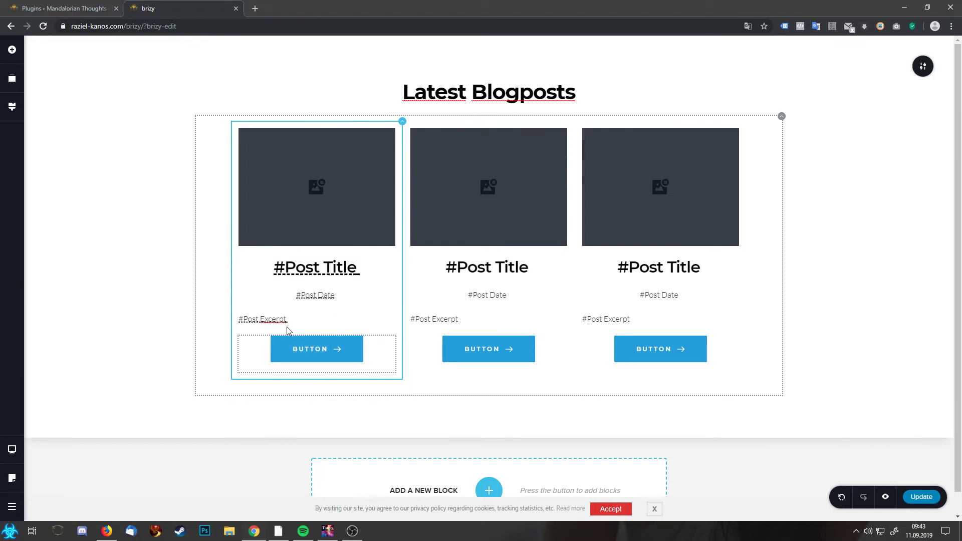
Step: Save the page and load its URL in a new browser tab
left_click(922, 497)
left_click_drag(144, 26, 28, 21)
key("ctrl+c")
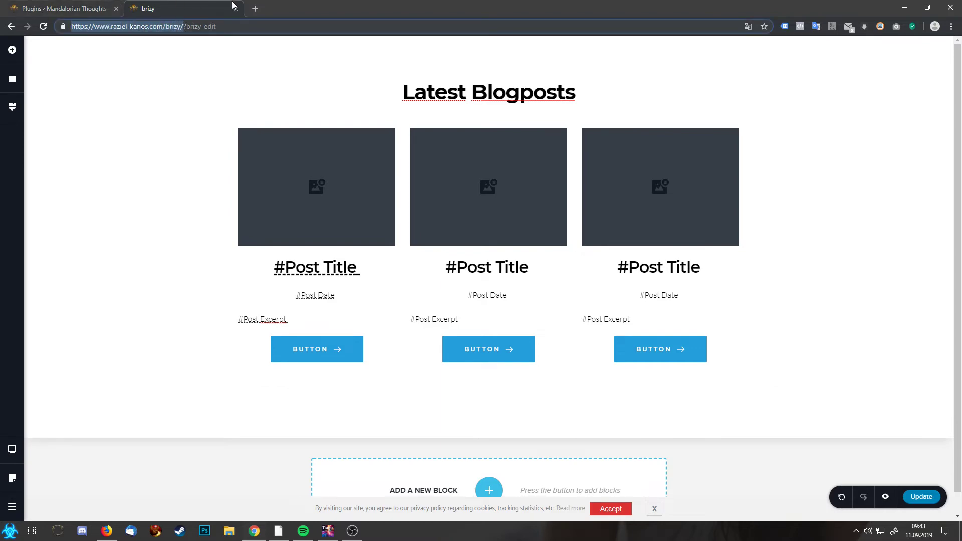
left_click(255, 8)
key("ctrl+v")
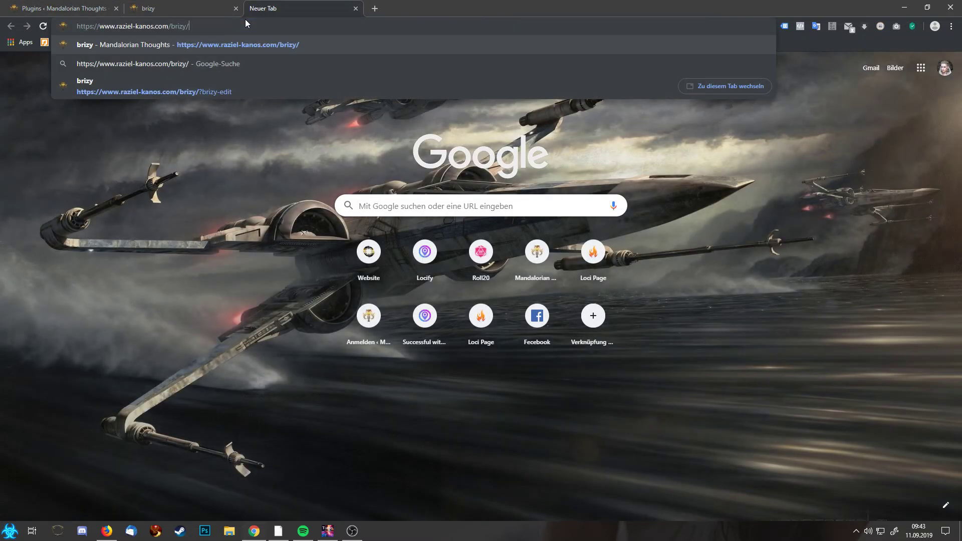
key("Return")
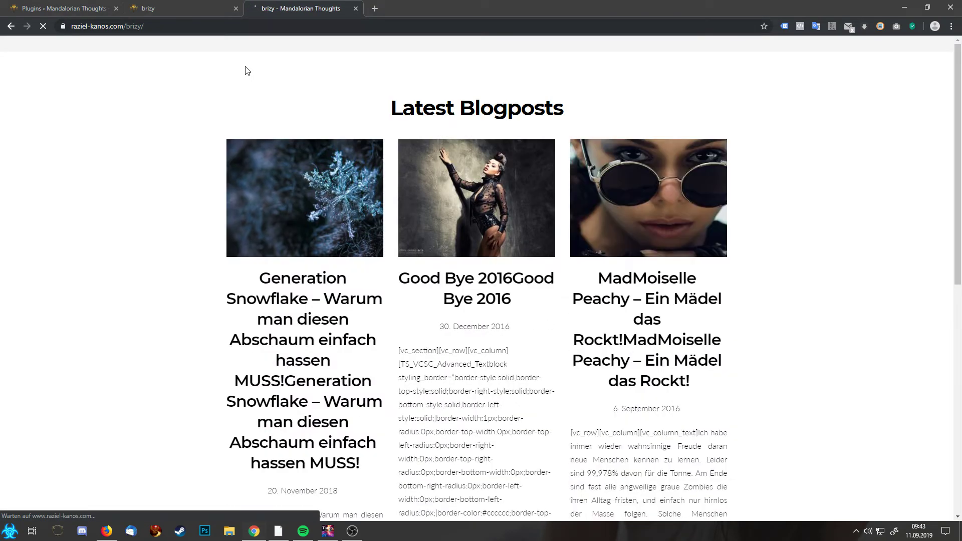
Step: Scroll through the live blog posts, then return to the Brizy editor tab
scroll(448, 256, "down", 5)
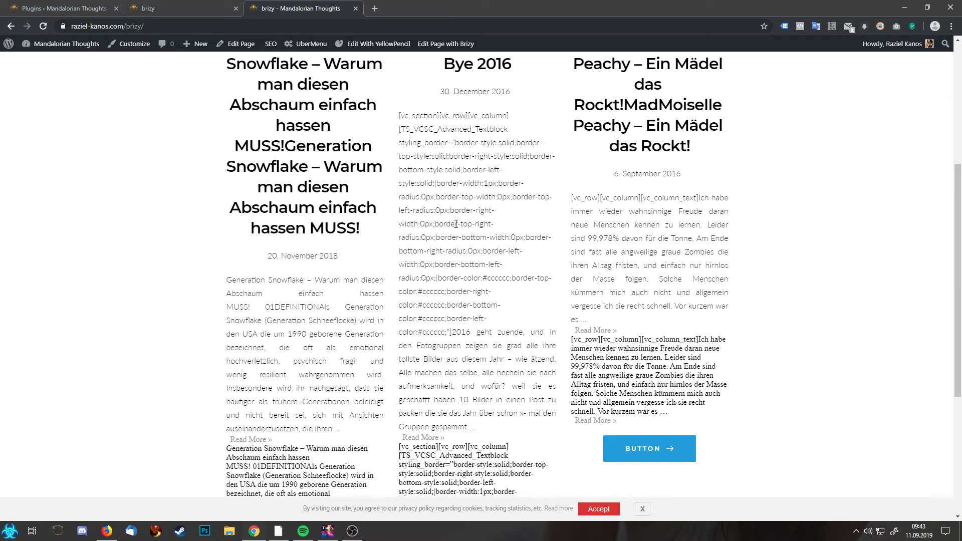
scroll(381, 201, "down", 5)
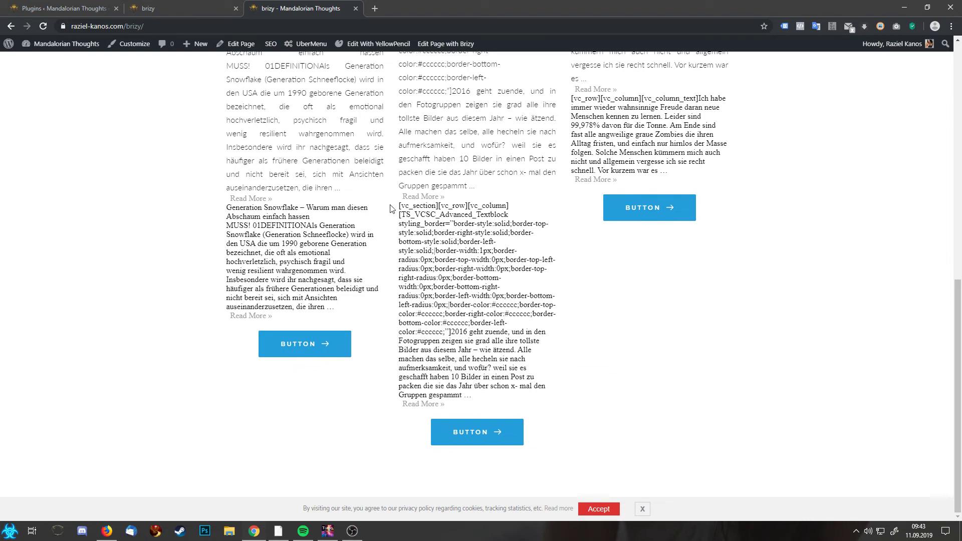
scroll(391, 226, "up", 10)
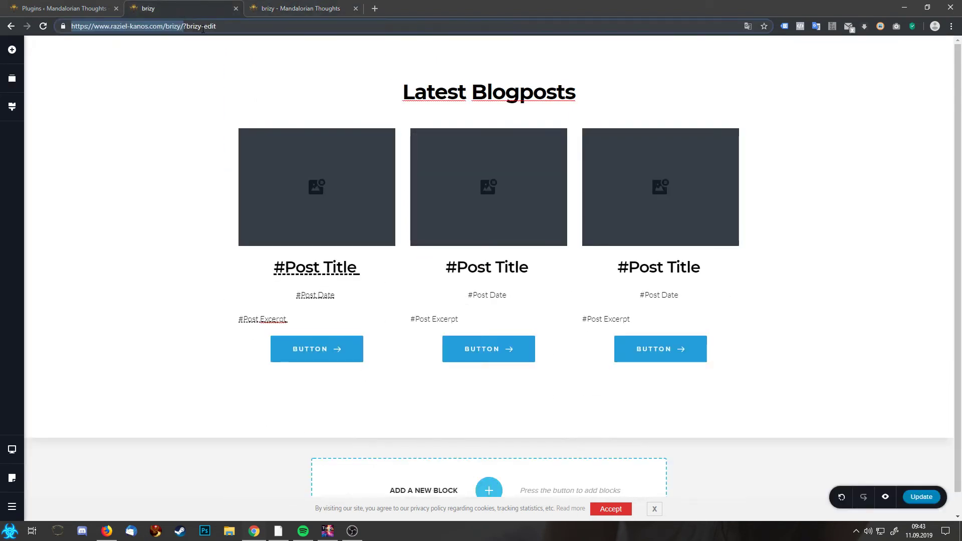
left_click(171, 8)
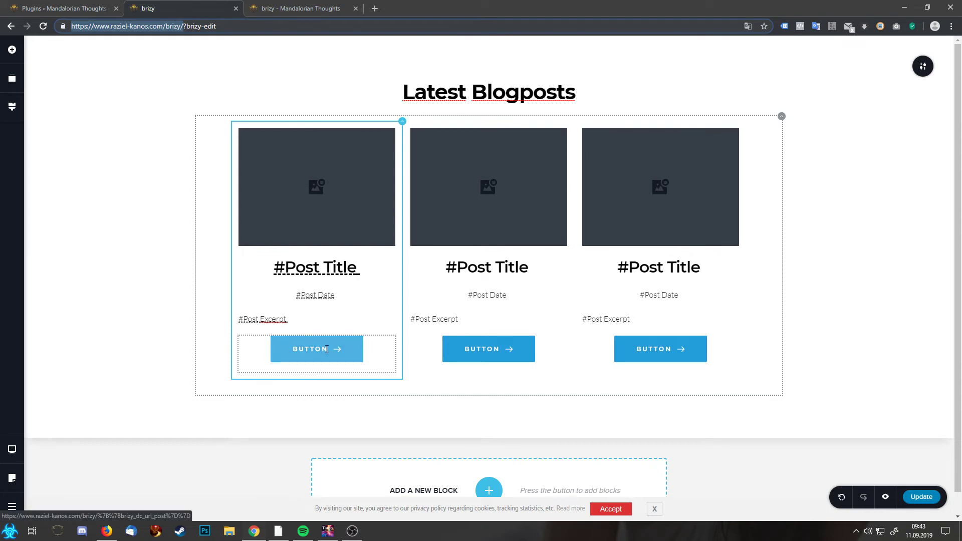
Step: Delete the card buttons, link each card column to the dynamic Post URL, and update
left_click(325, 349)
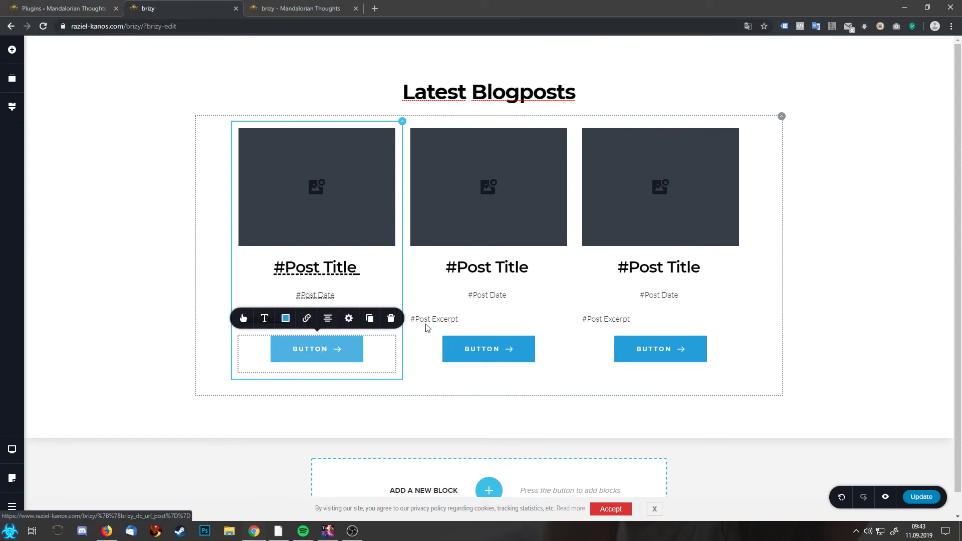
left_click(391, 319)
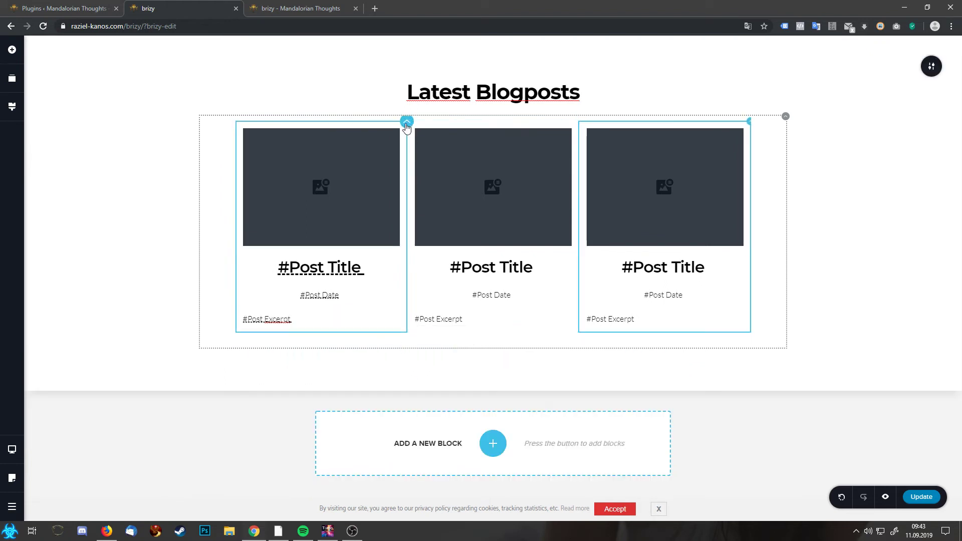
left_click(406, 124)
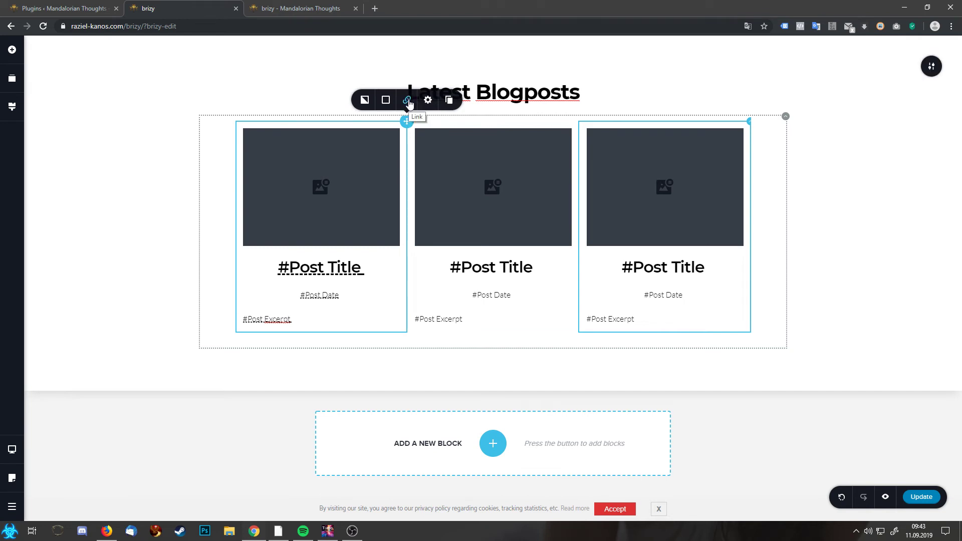
left_click(408, 101)
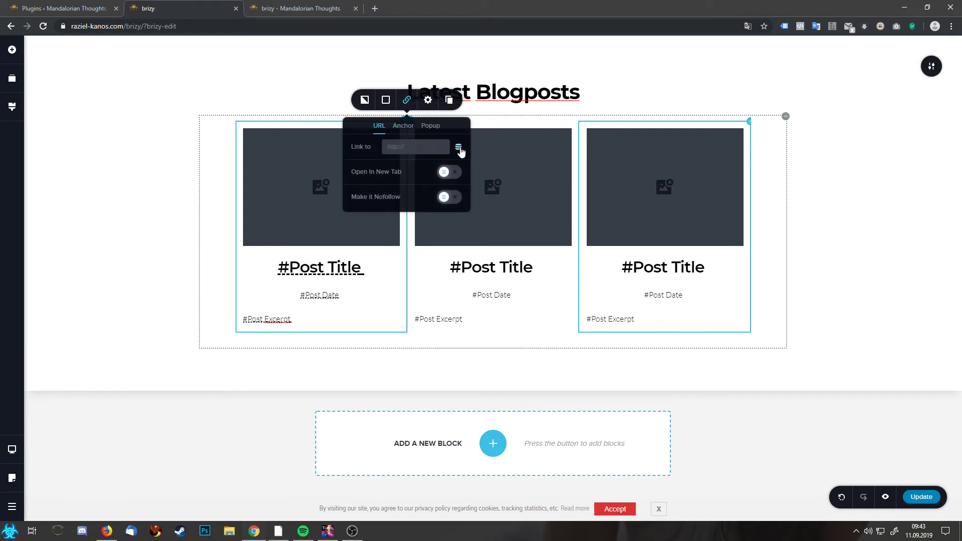
left_click(458, 147)
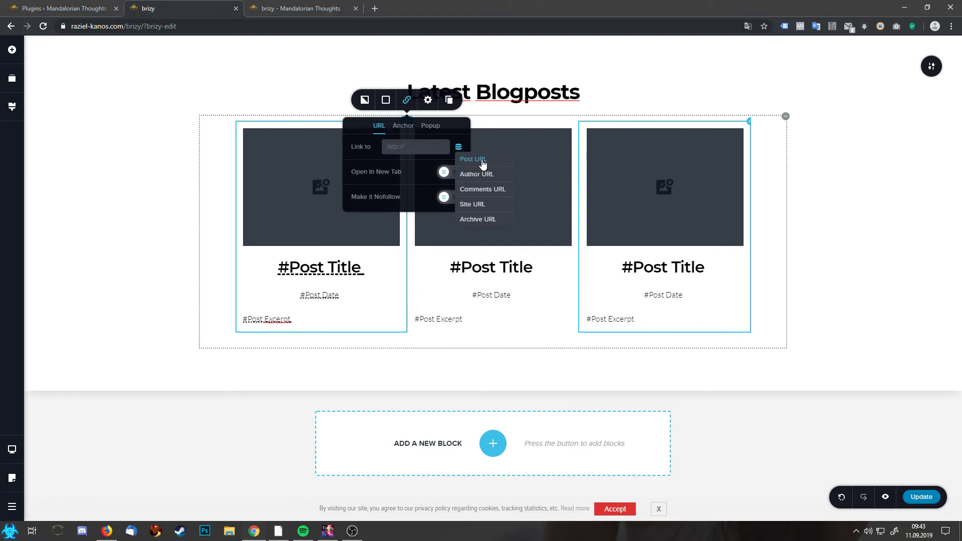
left_click(481, 160)
left_click(937, 507)
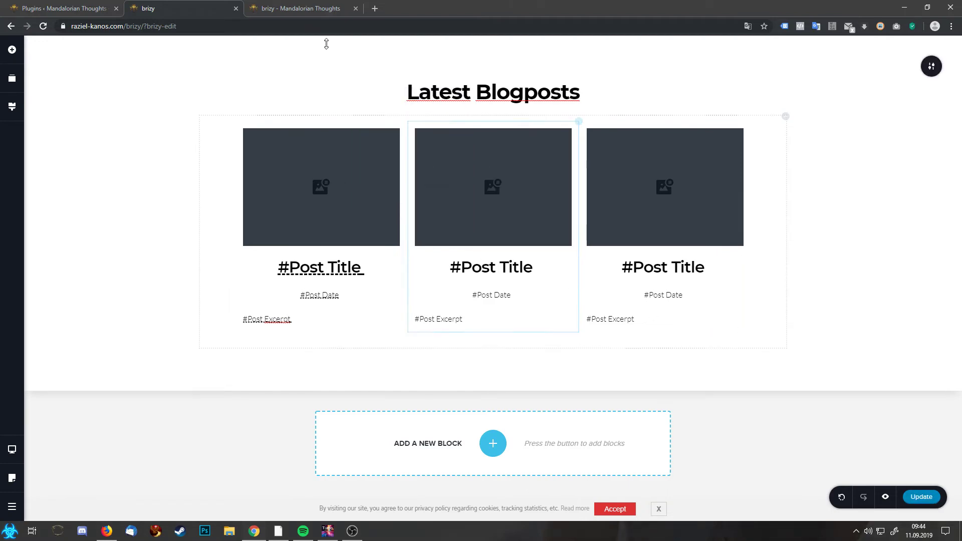
left_click(302, 12)
left_click(303, 22)
key("Return")
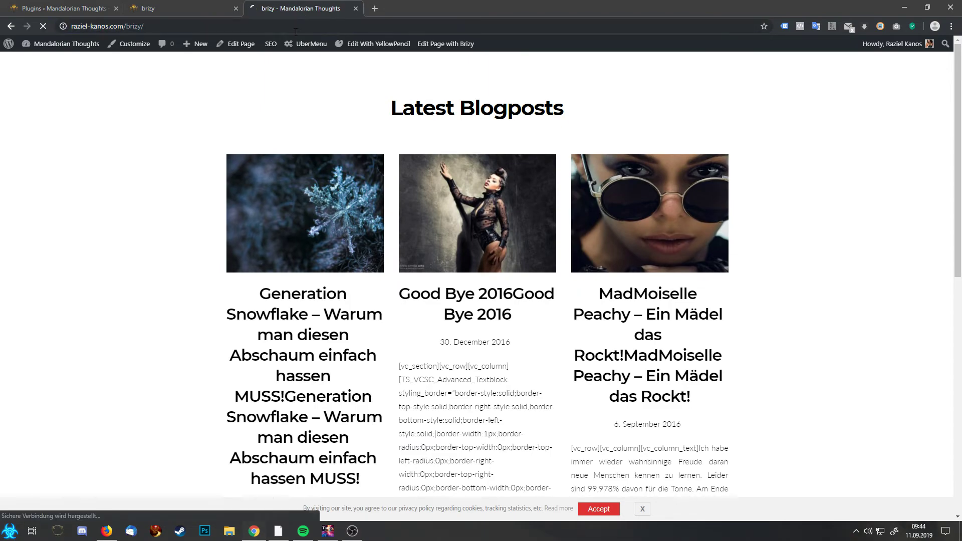
scroll(500, 210, "down", 6)
scroll(573, 349, "down", 3)
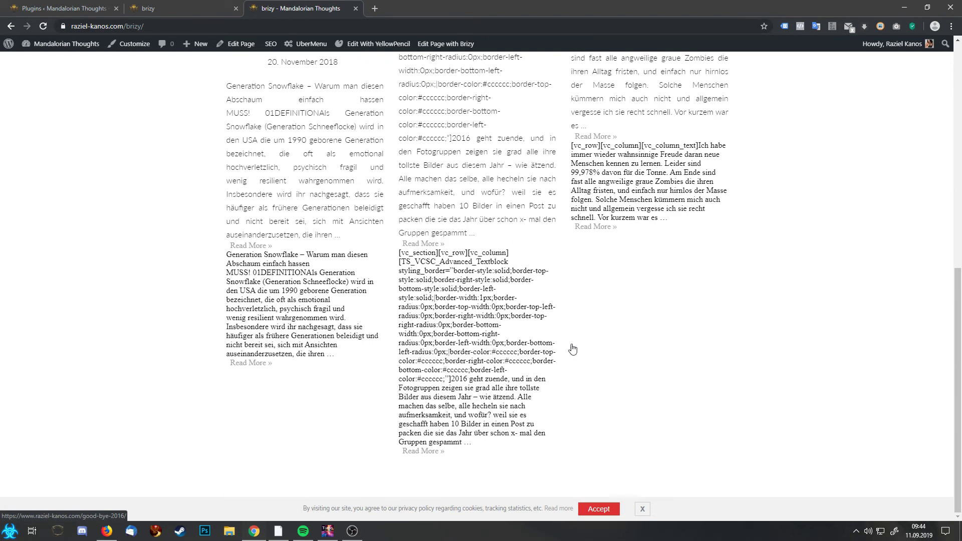
scroll(474, 359, "up", 9)
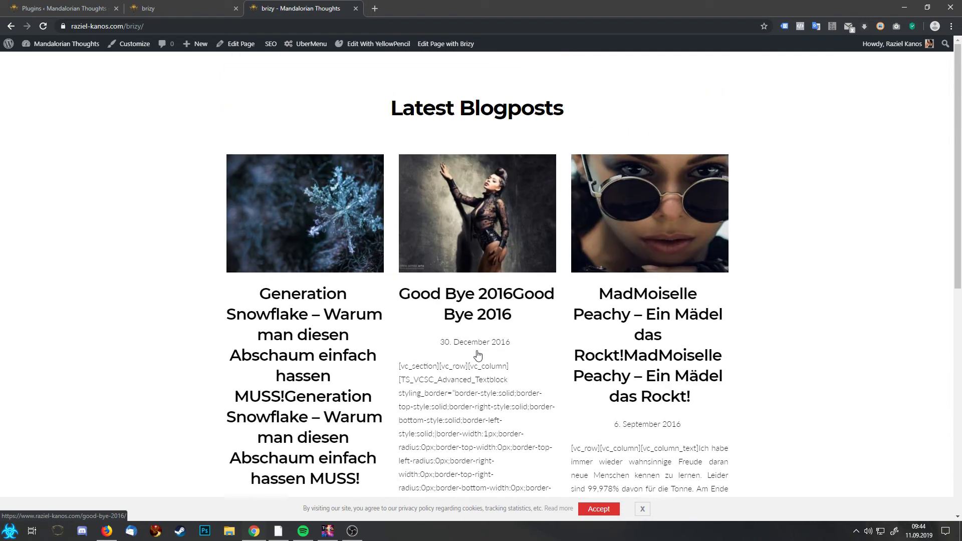
left_click(491, 329)
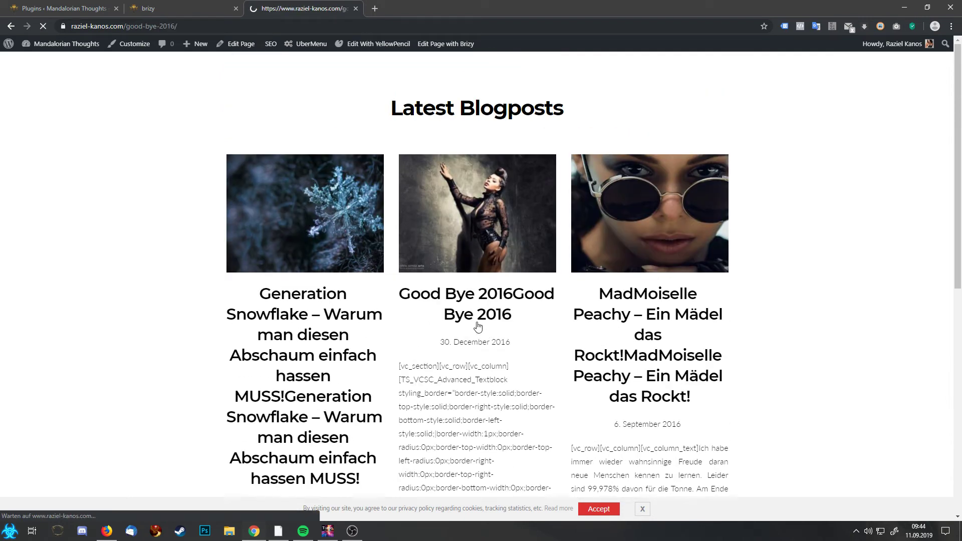
key("alt+Left")
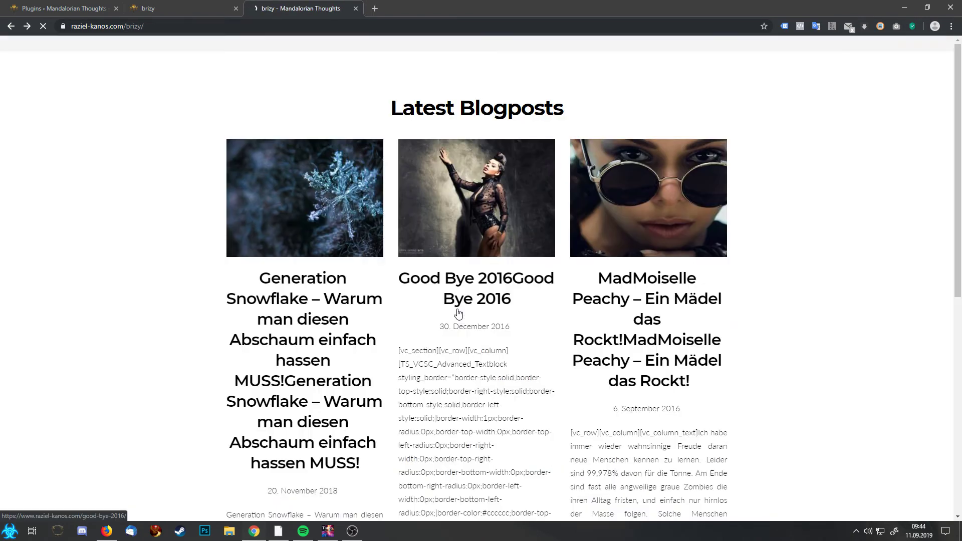
left_click(475, 370)
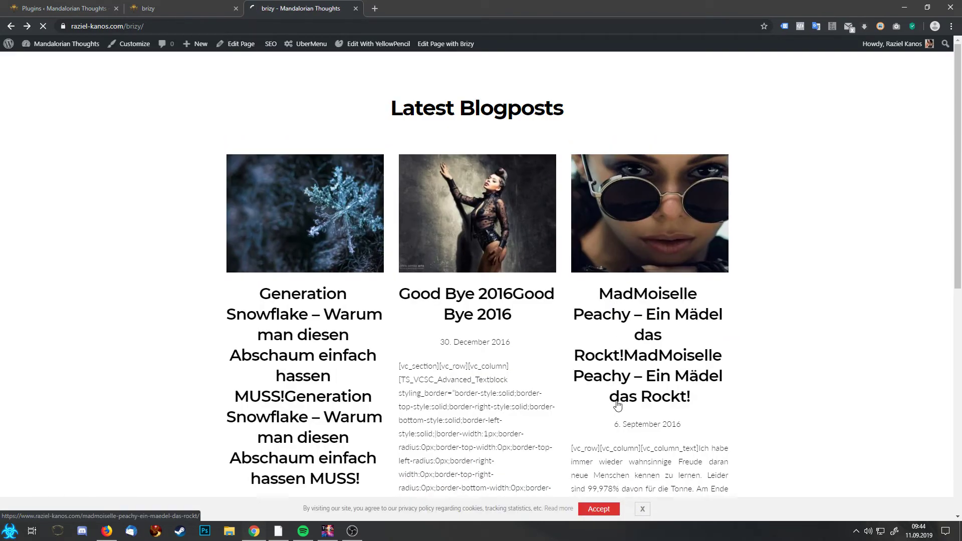
left_click(614, 404)
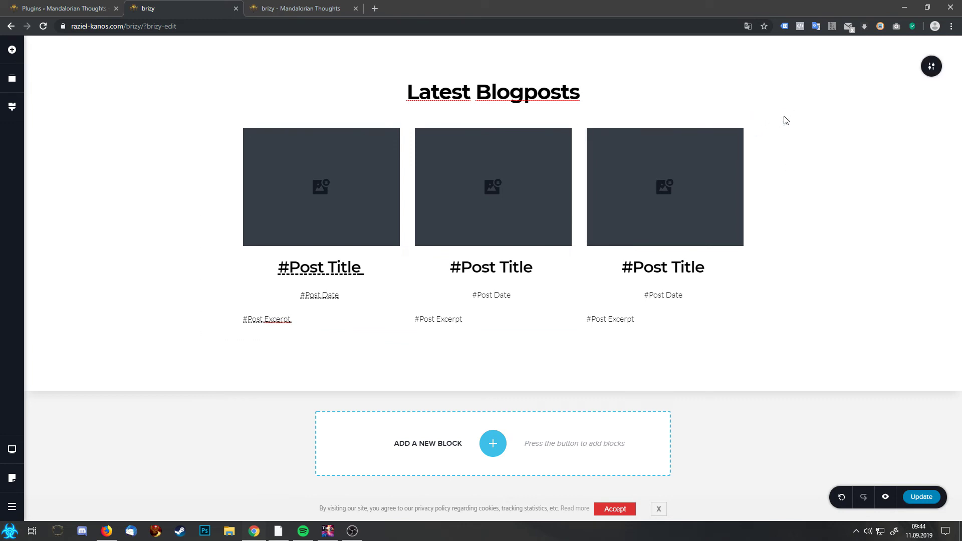
Step: Set the carousel to 4 columns, duplicate the third post column, and update the page
left_click(786, 116)
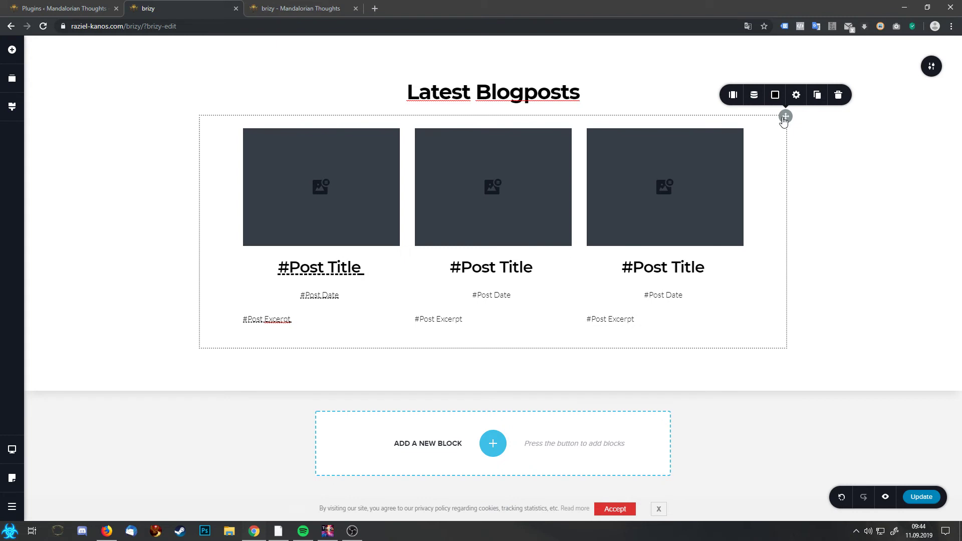
left_click(735, 97)
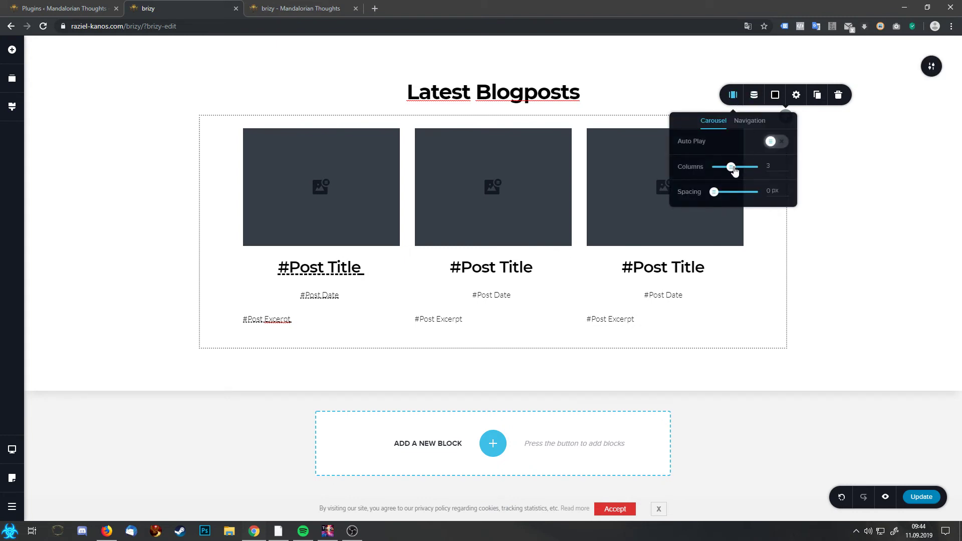
left_click_drag(741, 165, 739, 168)
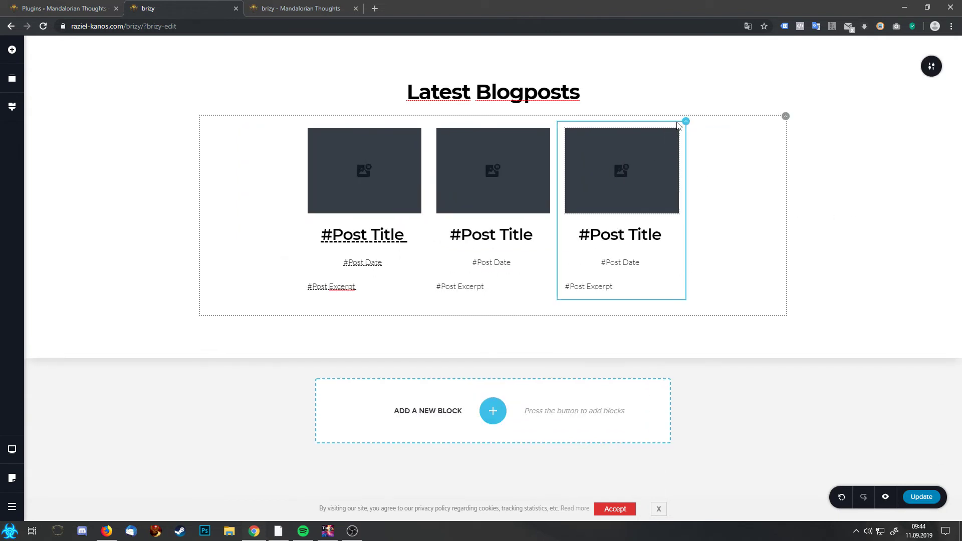
left_click(686, 119)
left_click(728, 100)
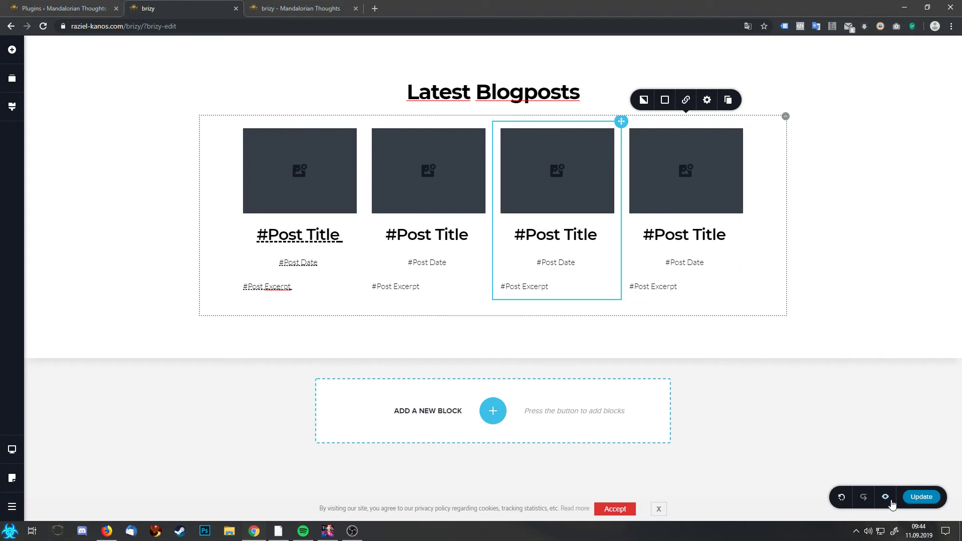
left_click(921, 497)
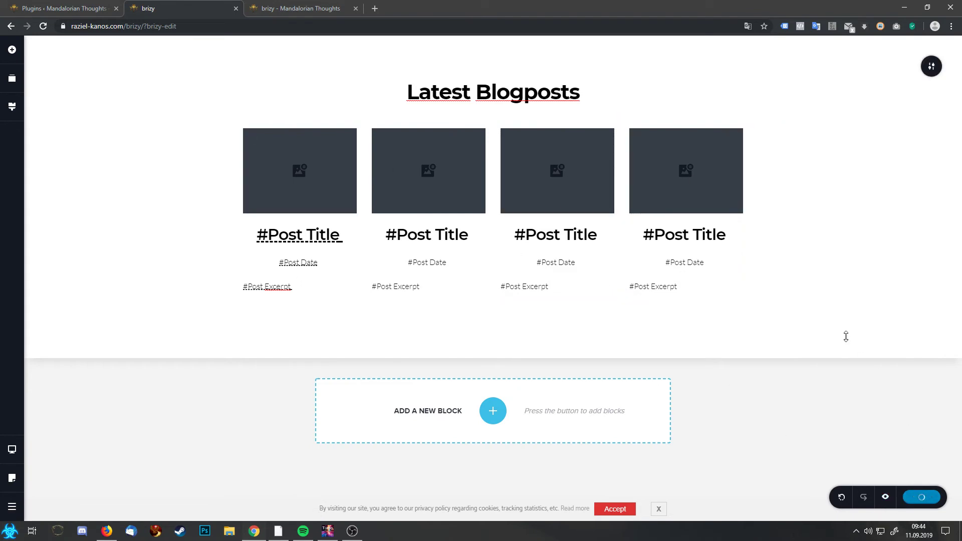
Step: Reload the live page to check the four post columns, then go back to the editor
left_click(287, 6)
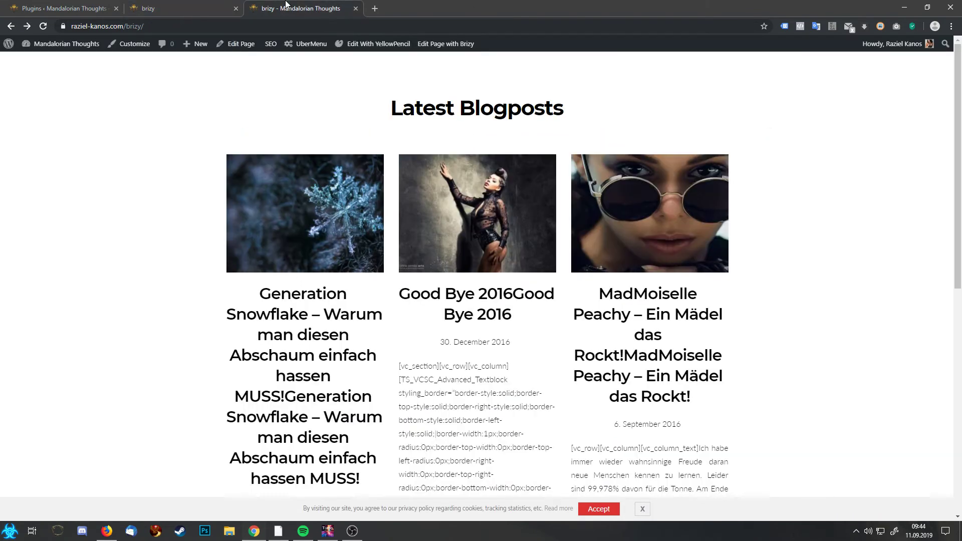
left_click(319, 25)
key("Return")
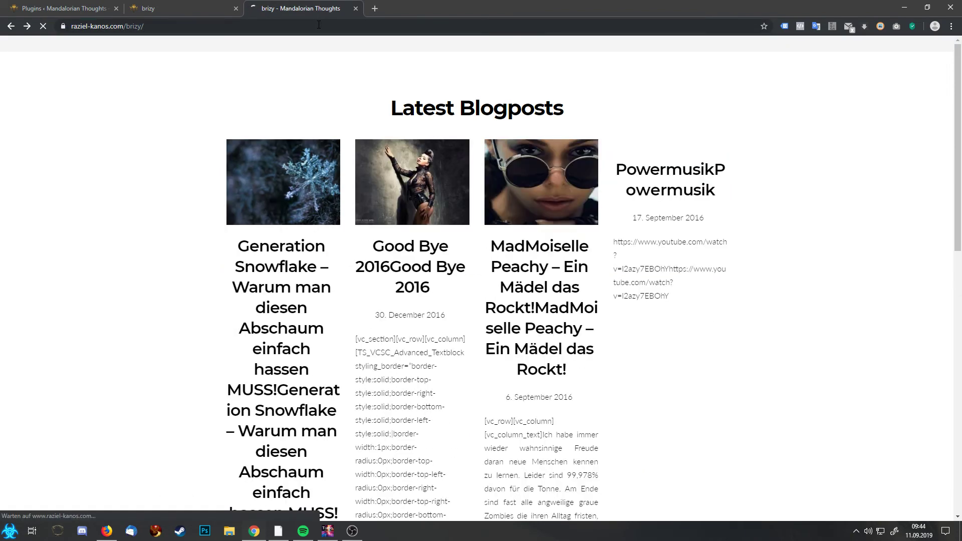
left_click(195, 6)
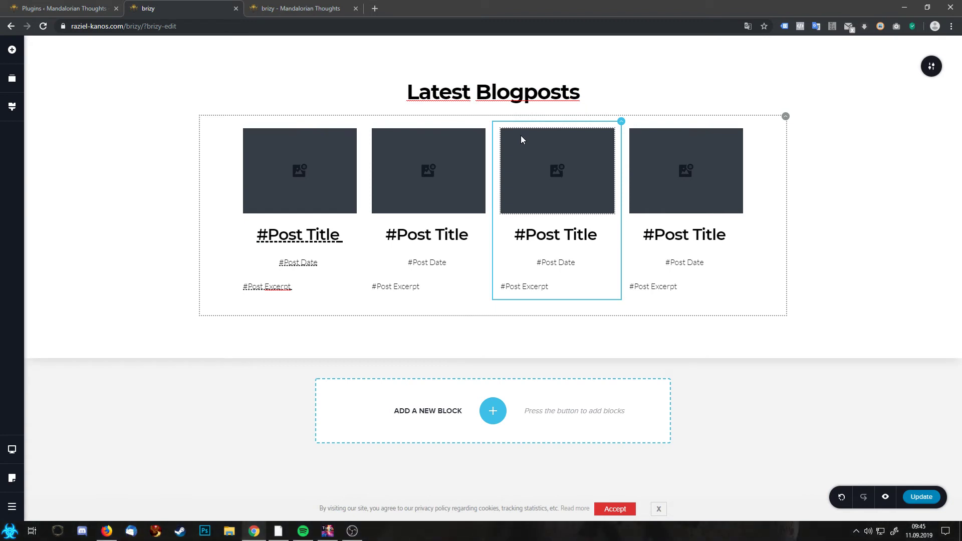
Step: Duplicate the third post column twice, turning the row into a slider with arrows and dots
mouse_move(621, 121)
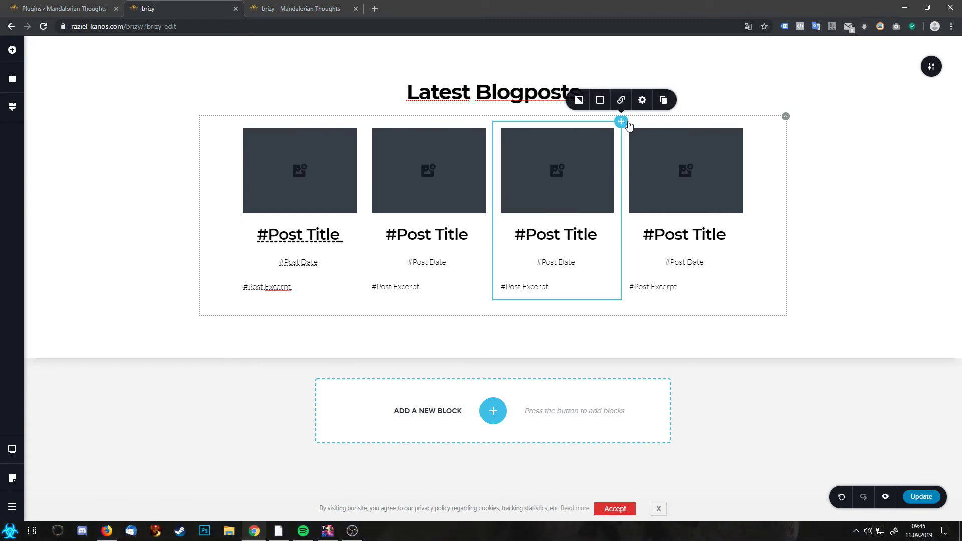
left_click(665, 99)
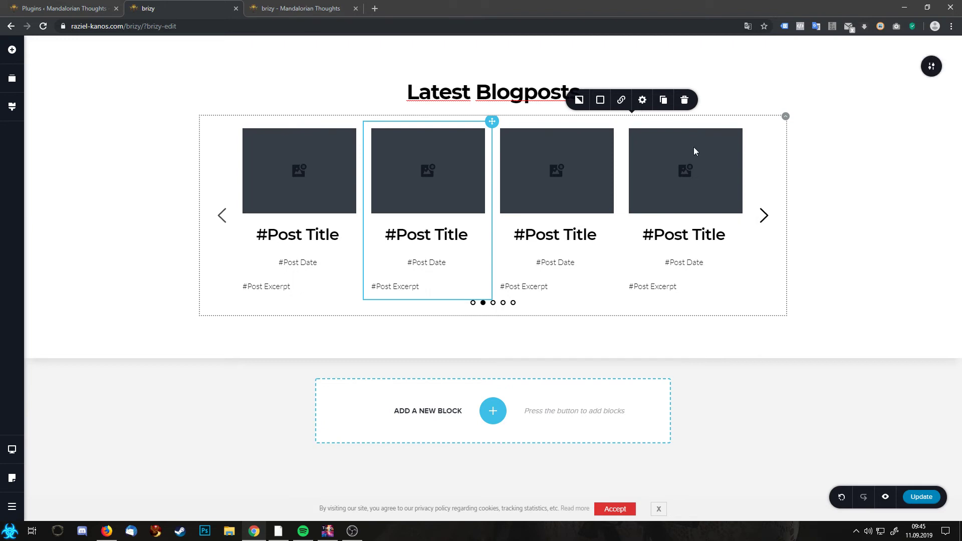
left_click(664, 101)
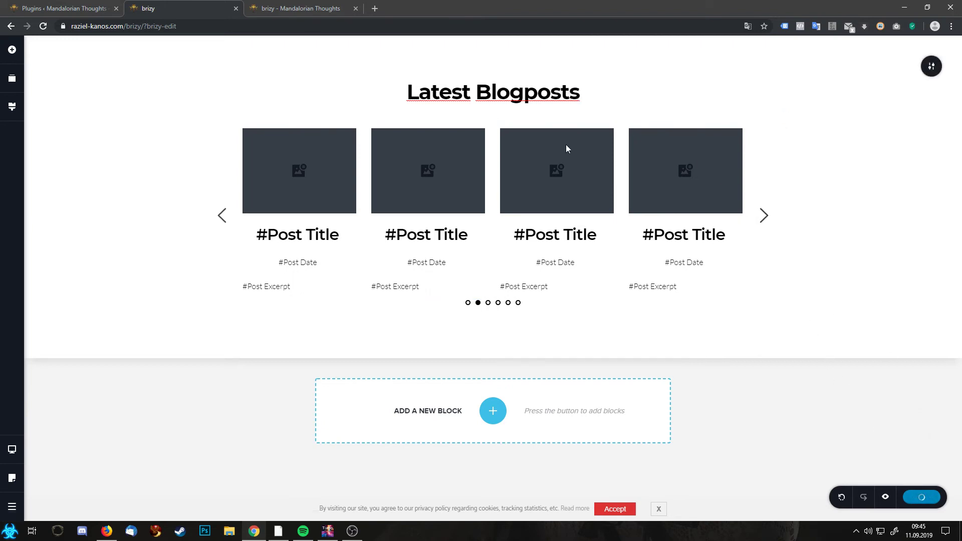
left_click(320, 8)
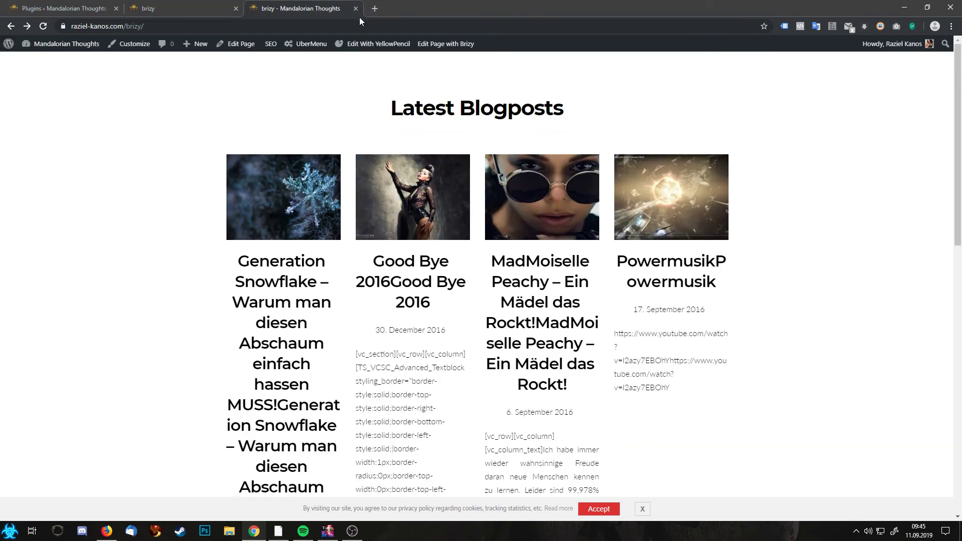
left_click(356, 23)
key("Return")
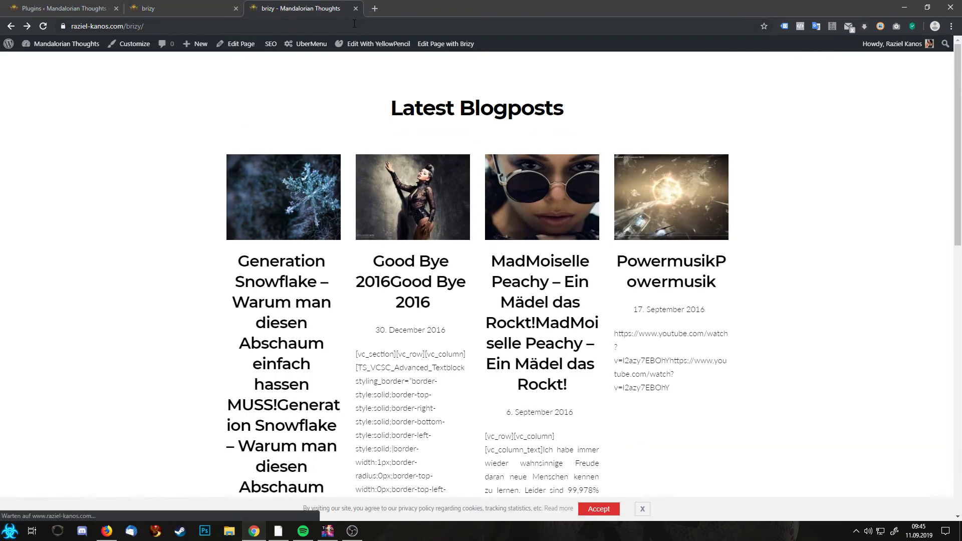
scroll(678, 348, "down", 10)
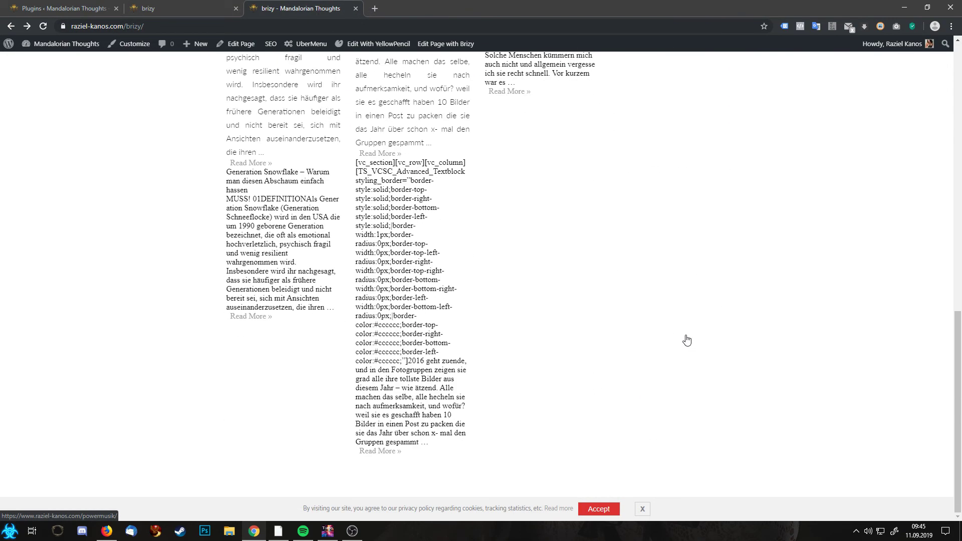
scroll(495, 381, "up", 10)
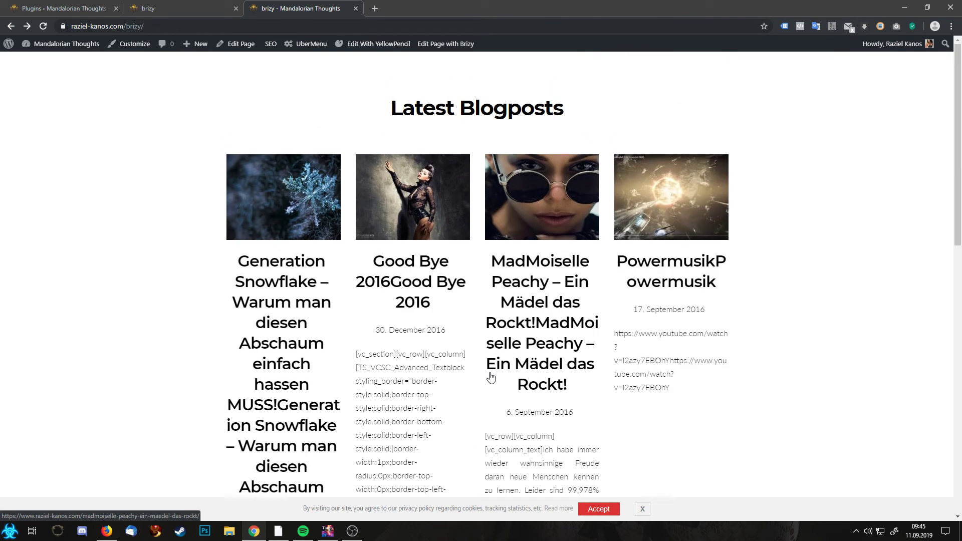
left_click(188, 5)
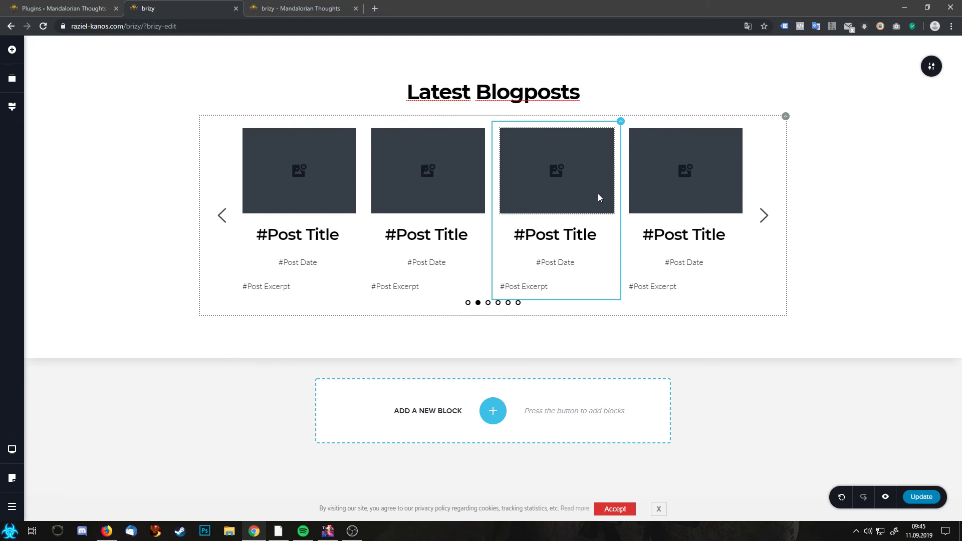
Step: In the posts element's Dynamic Content settings, set Categories to Game Rage
left_click(785, 117)
left_click(733, 95)
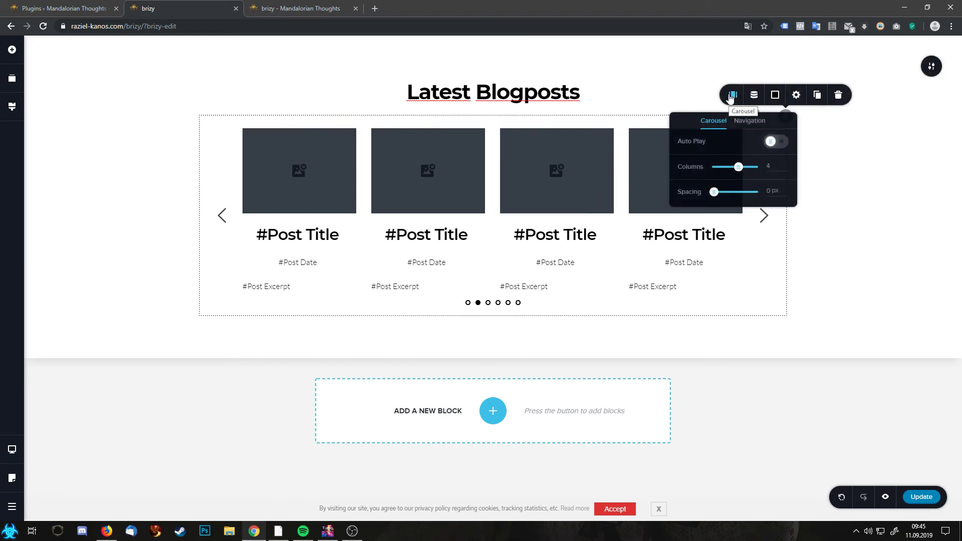
left_click(754, 100)
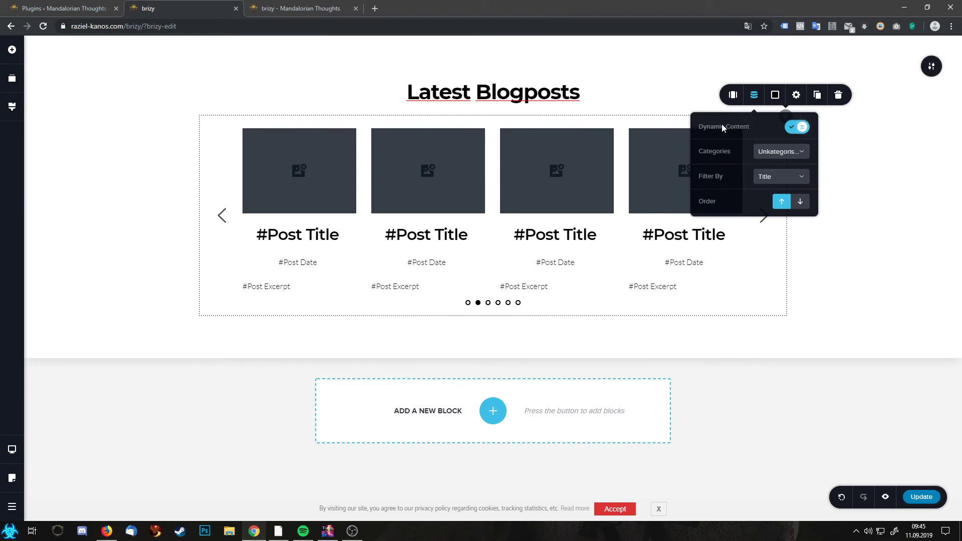
left_click(778, 153)
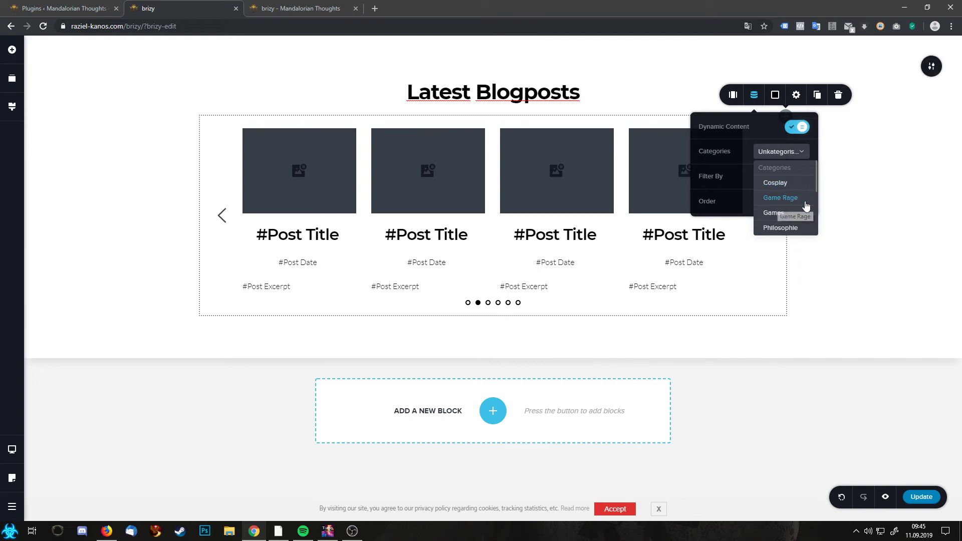
left_click(778, 199)
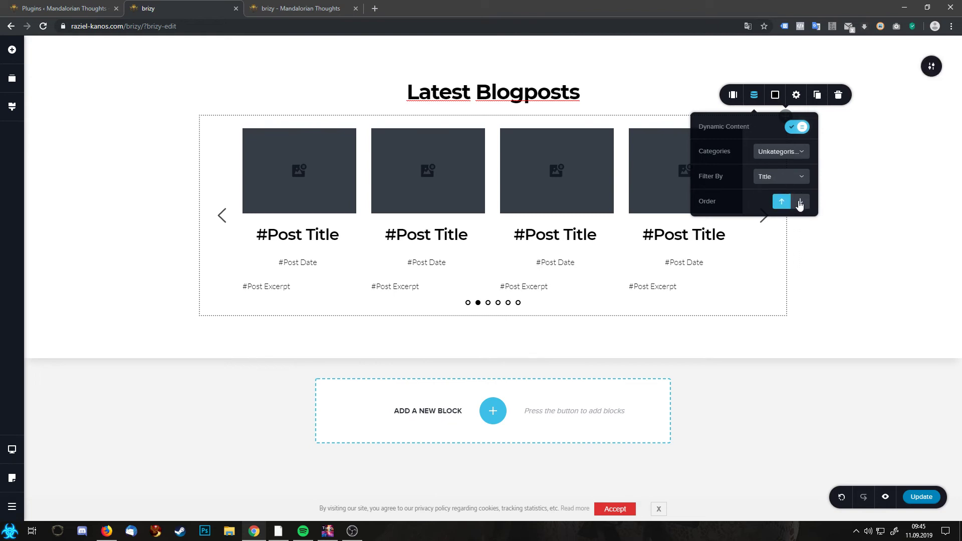
Step: Sort the posts by Date in descending order and update the page
left_click(779, 177)
left_click(776, 224)
left_click(775, 180)
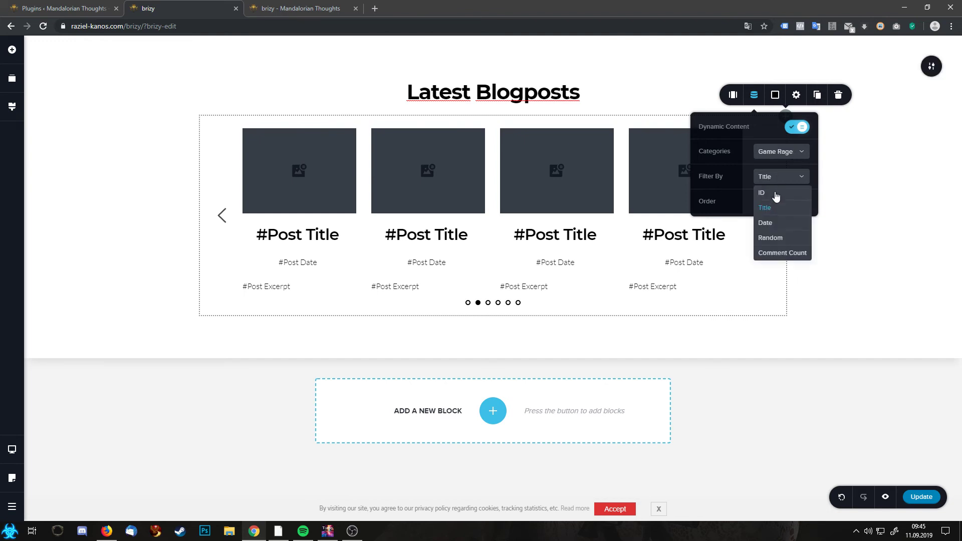
left_click(772, 225)
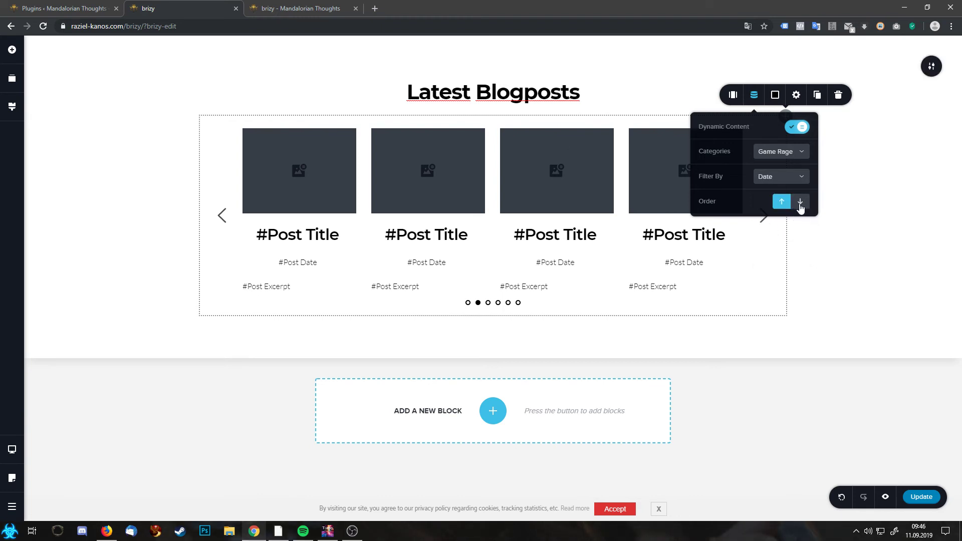
left_click(803, 204)
left_click(923, 499)
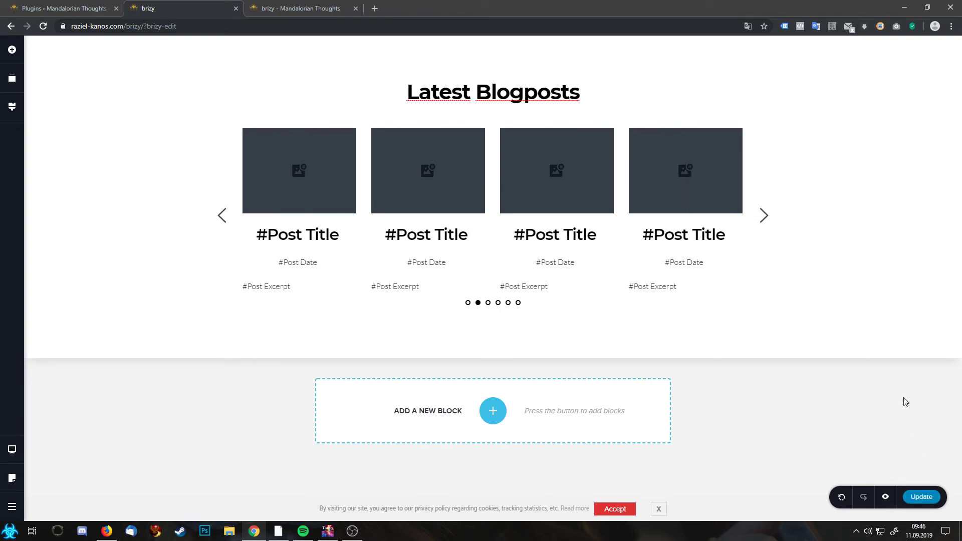
left_click(297, 5)
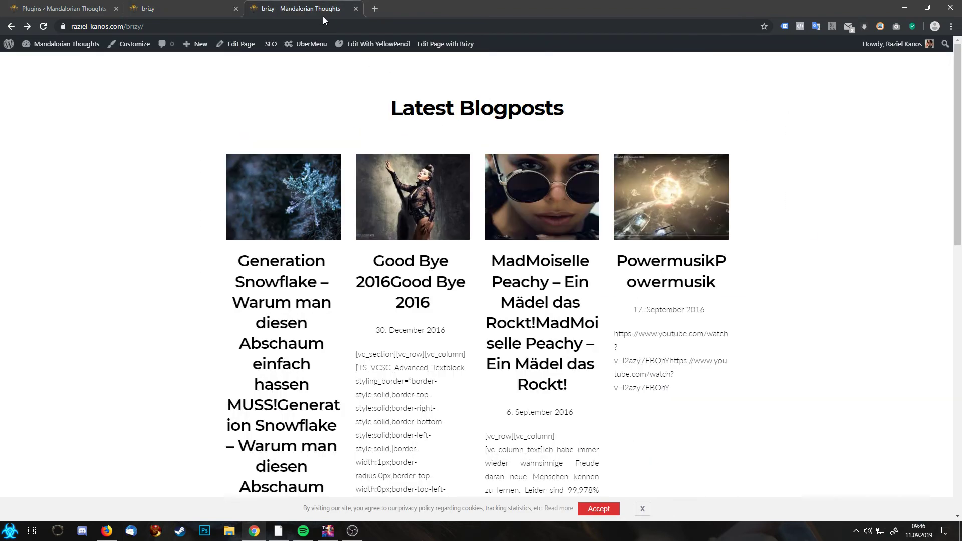
key("F5")
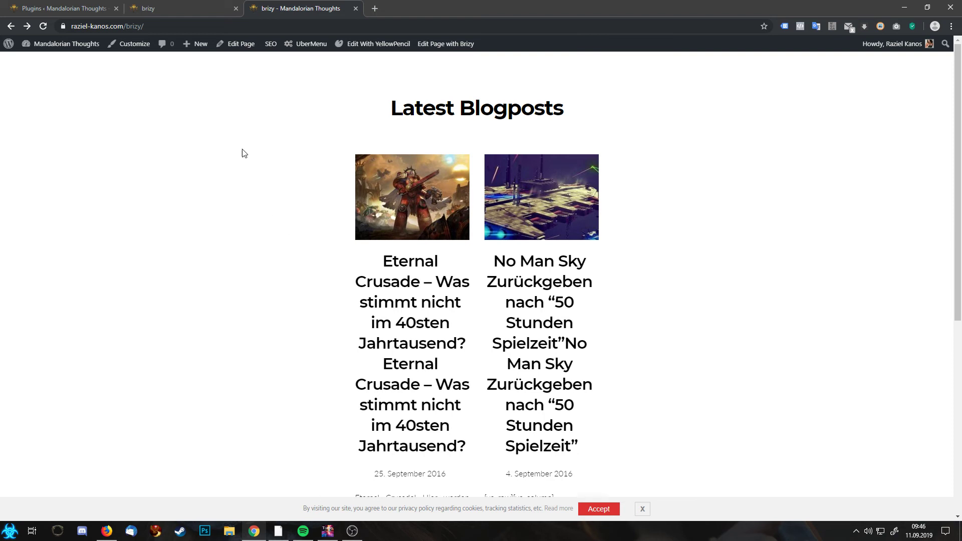
left_click(210, 7)
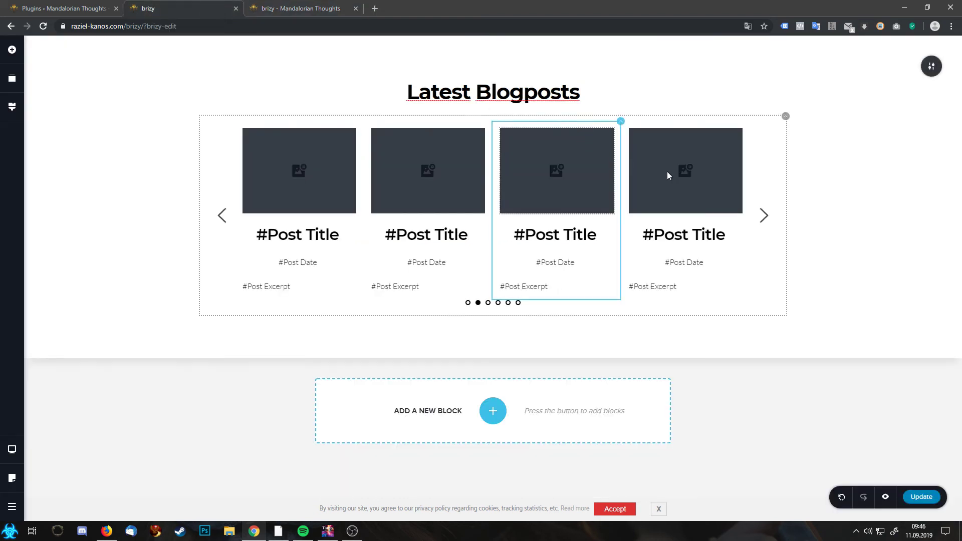
left_click(786, 117)
left_click(754, 95)
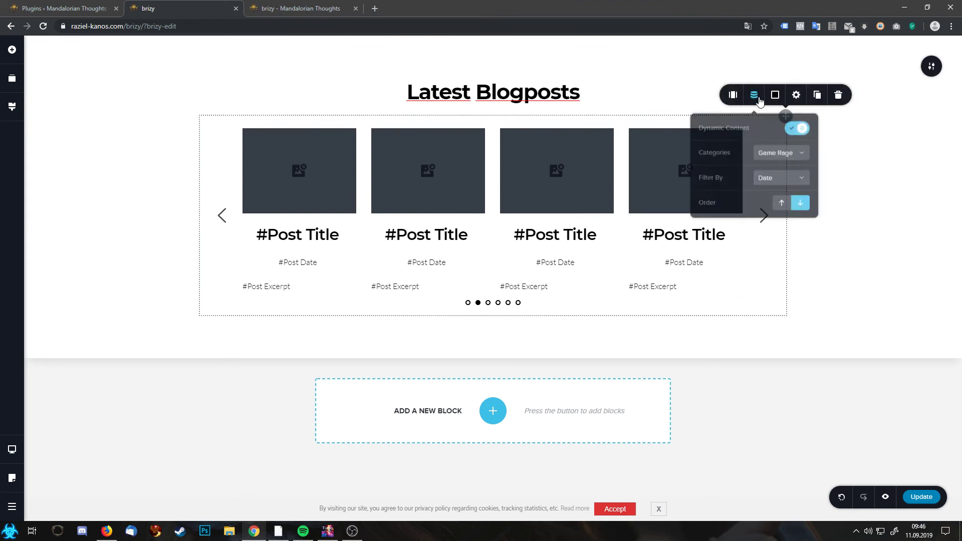
left_click(790, 153)
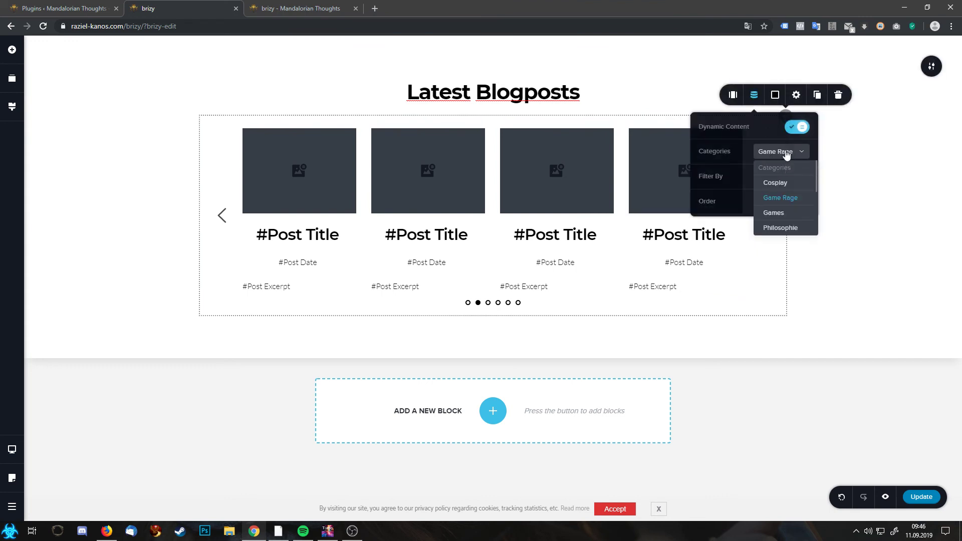
scroll(794, 216, "down", 1)
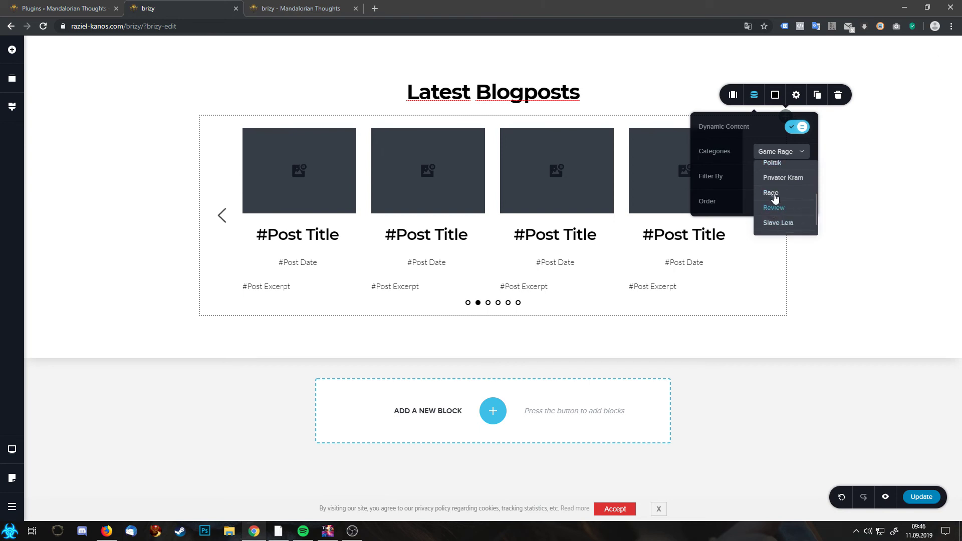
scroll(782, 188, "up", 2)
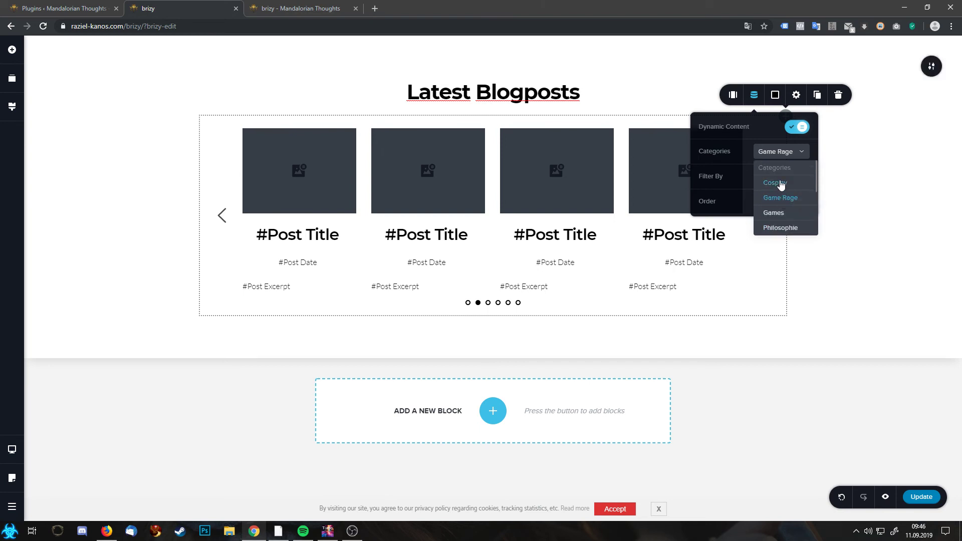
left_click(796, 150)
left_click(794, 151)
left_click(792, 186)
left_click(796, 156)
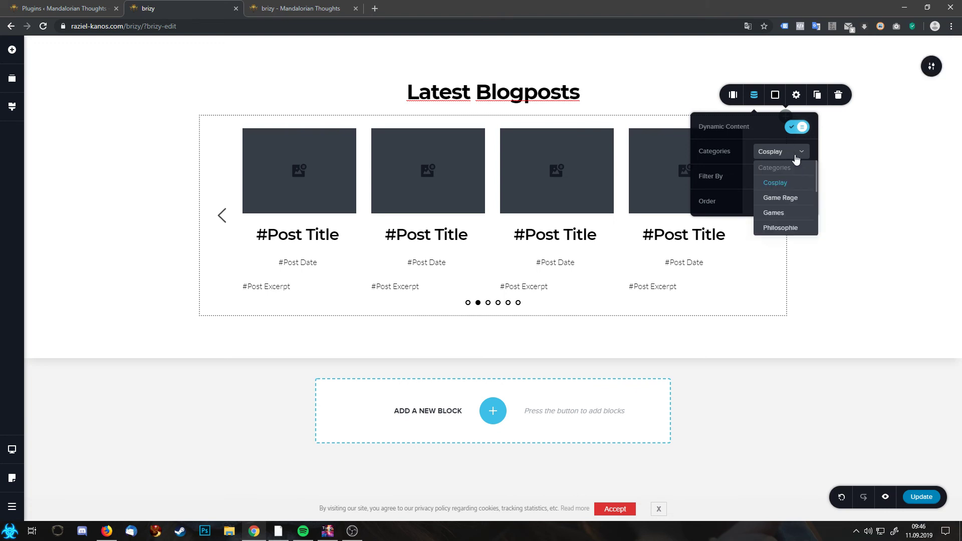
left_click(777, 200)
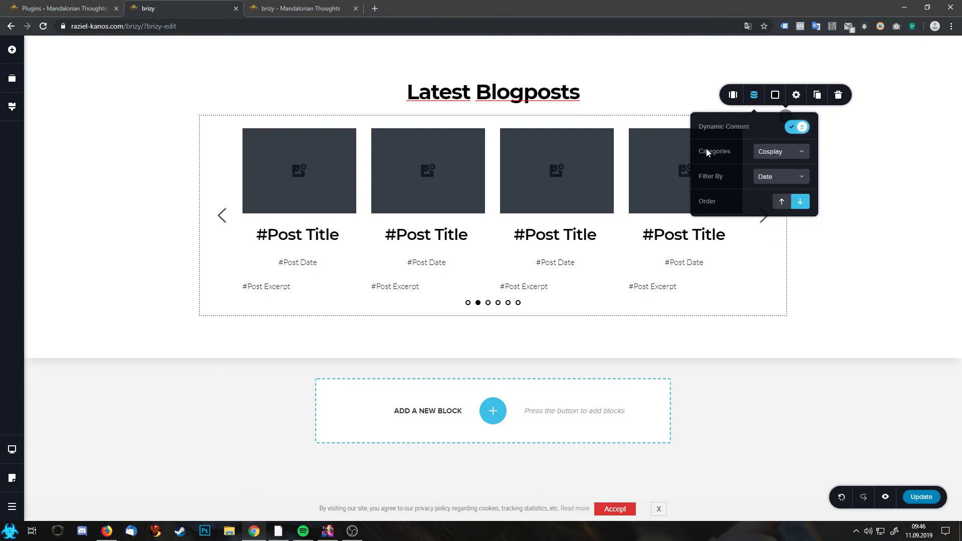
left_click(797, 159)
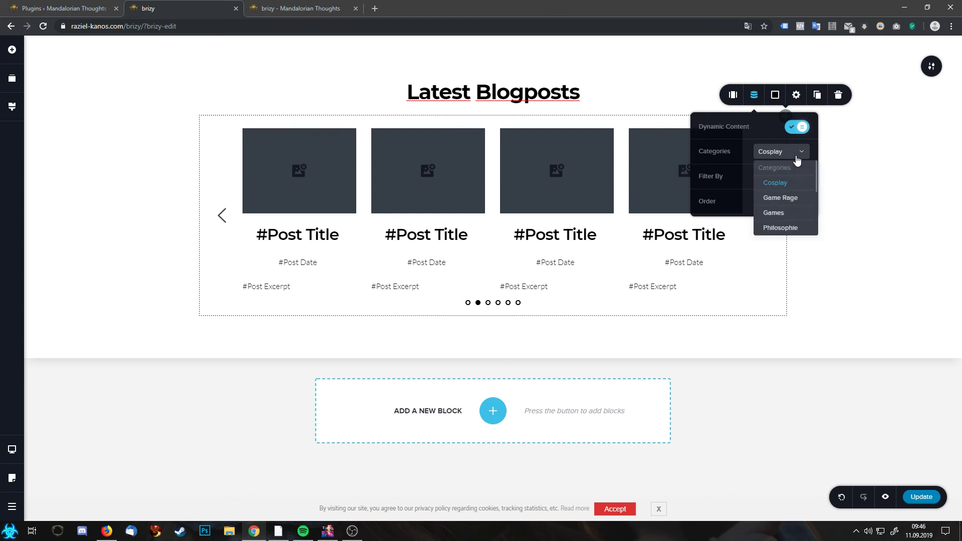
left_click(795, 165)
left_click(776, 163)
scroll(797, 188, "down", 2)
scroll(797, 188, "down", 1)
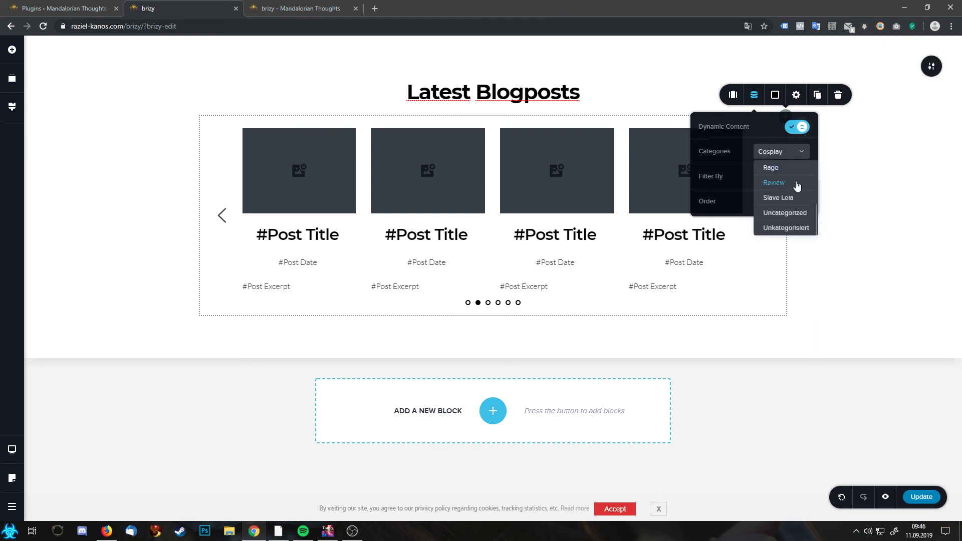
left_click(780, 228)
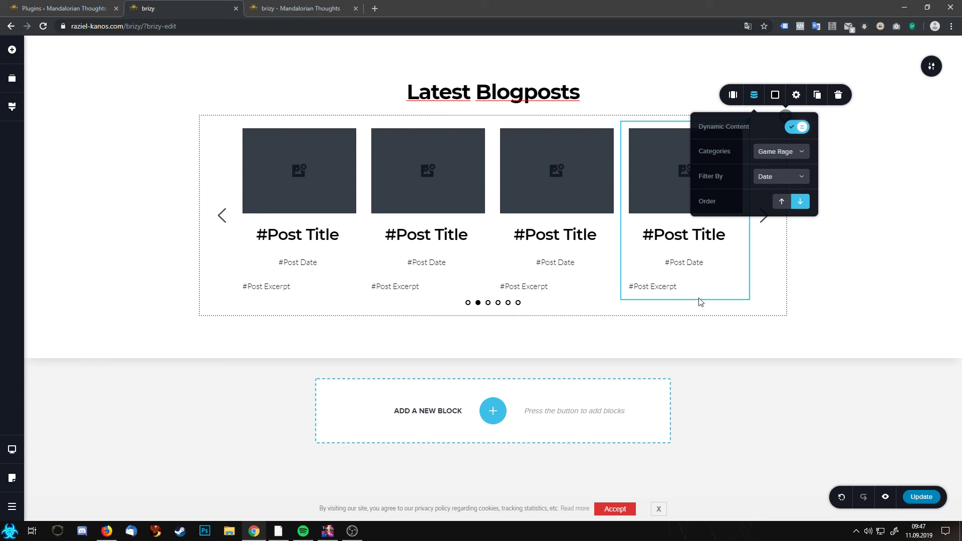
left_click(796, 156)
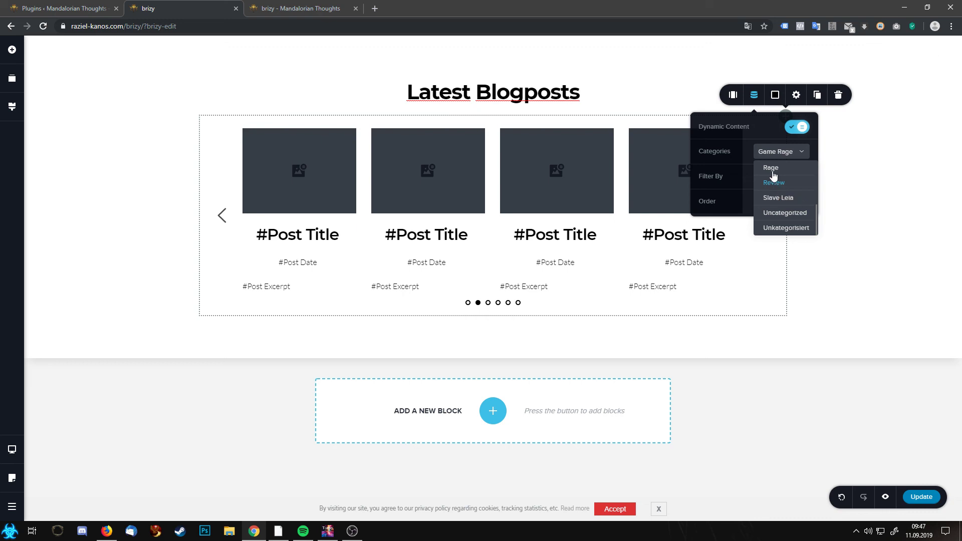
left_click(924, 252)
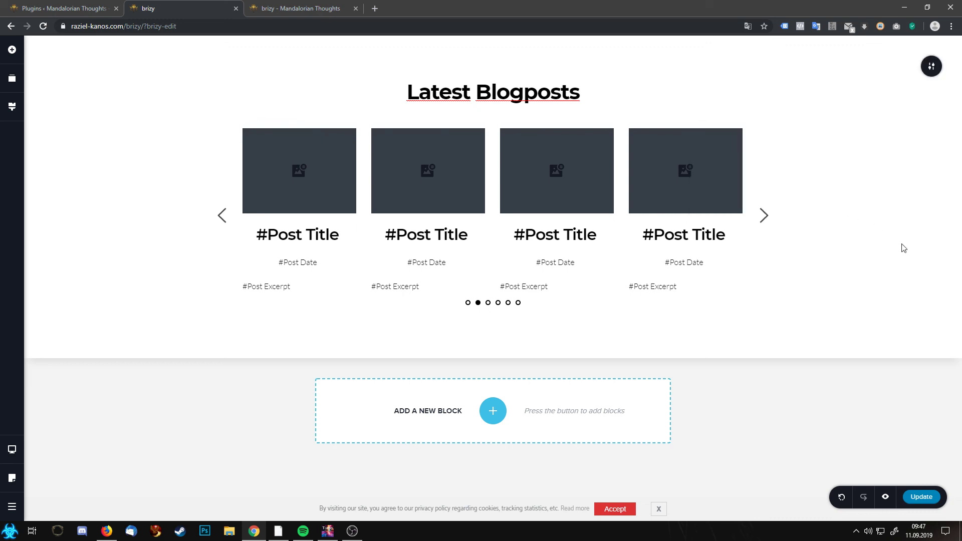